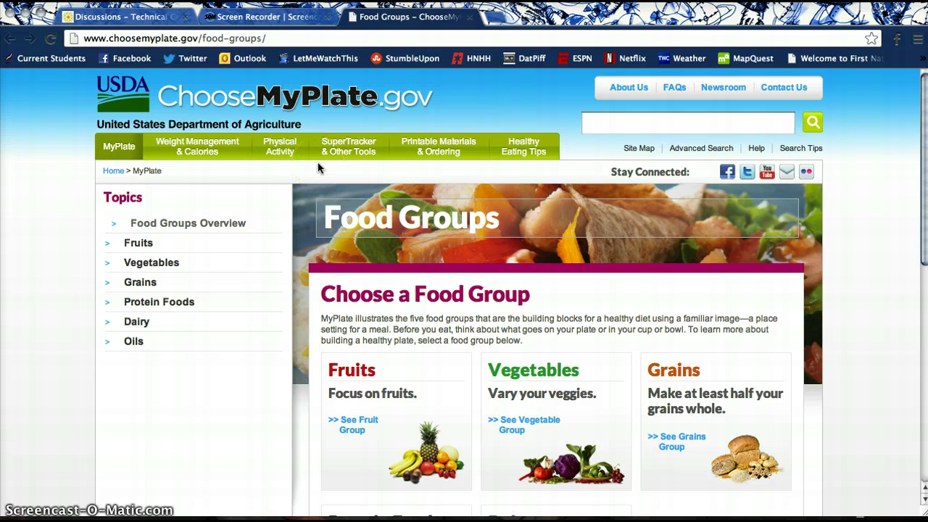
Open the Fruits food group page and look through its list of commonly eaten fruits.
left_click(101, 155)
scroll(65, 221, "down", 3)
left_click(364, 340)
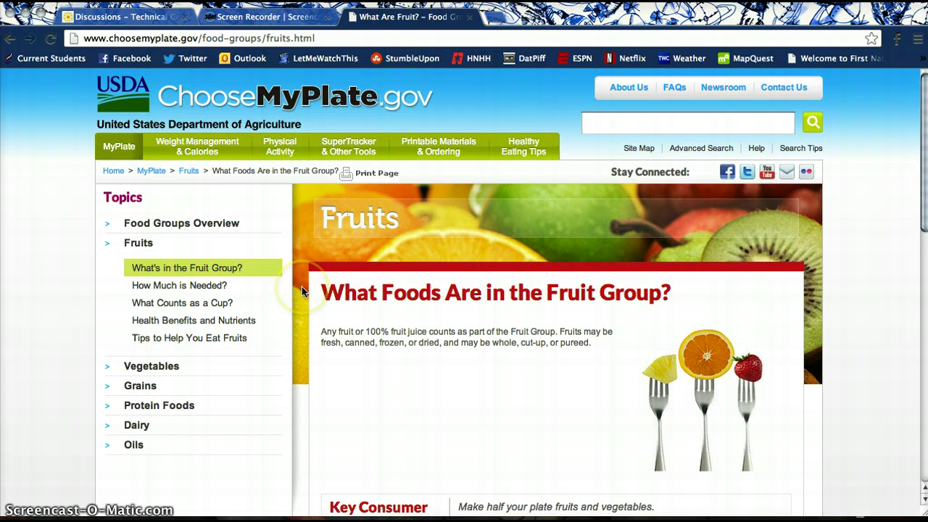
scroll(301, 287, "down", 1)
left_click(309, 267)
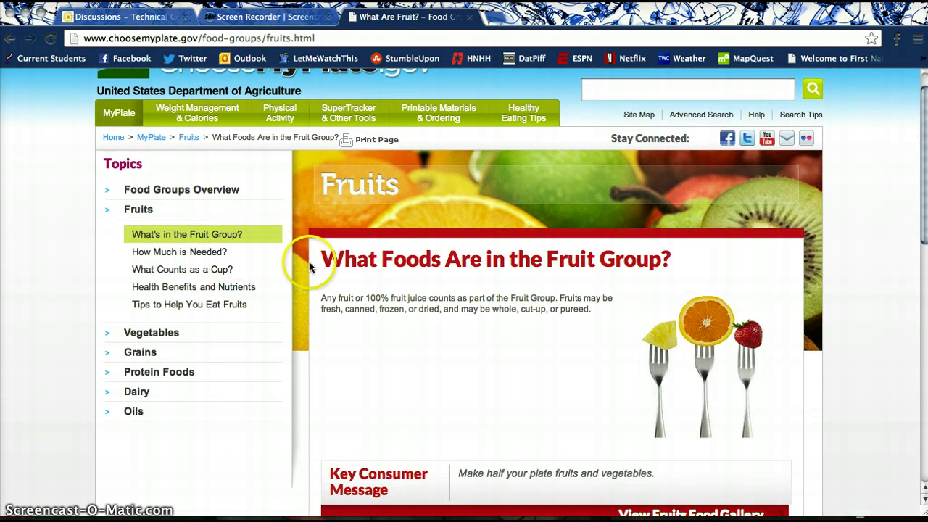
scroll(309, 267, "down", 7)
scroll(311, 327, "down", 4)
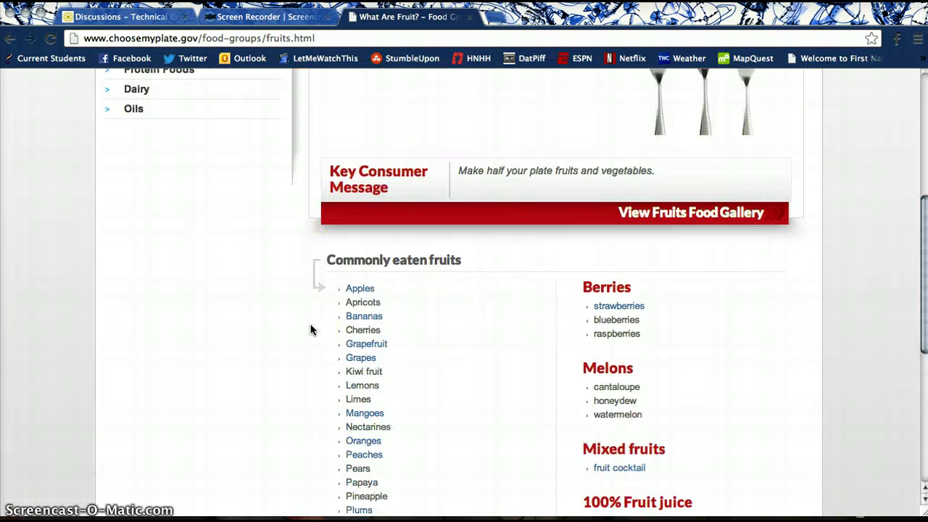
scroll(311, 328, "down", 3)
left_click(680, 232)
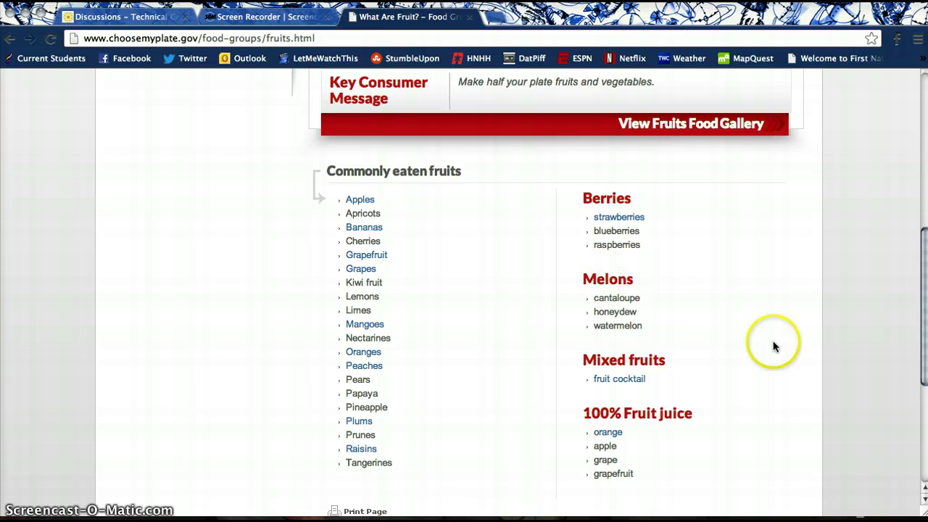
Open the fruit group's "How Much Is Needed?" page and look over the daily fruit recommendations.
scroll(399, 253, "up", 9)
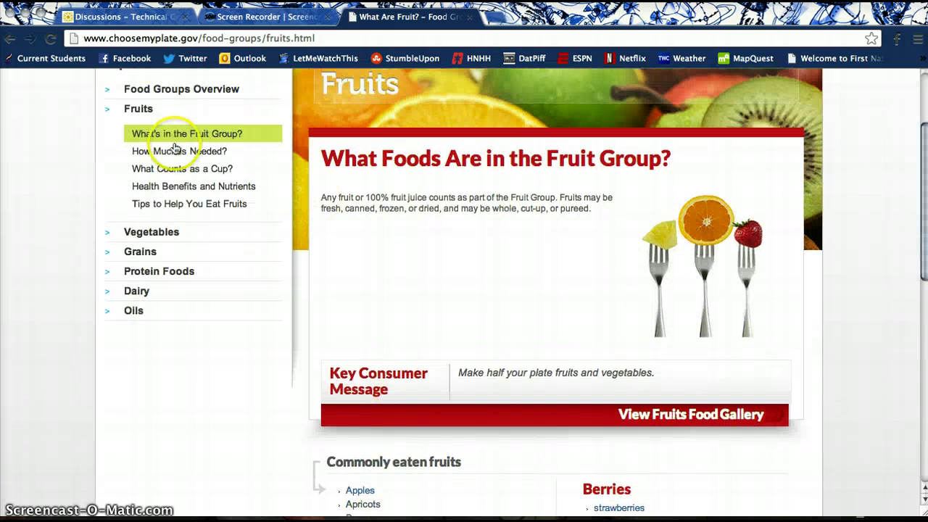
left_click(174, 150)
scroll(324, 234, "down", 1)
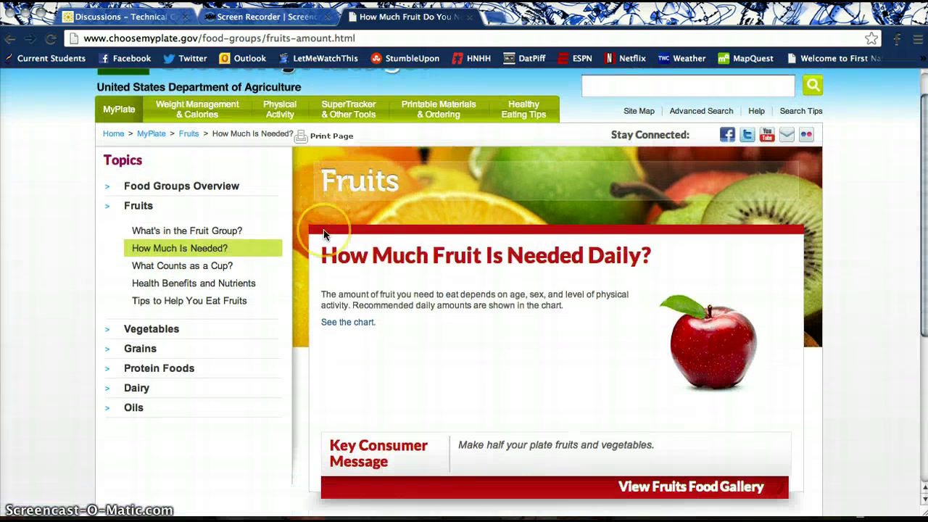
scroll(324, 233, "down", 6)
scroll(324, 233, "up", 4)
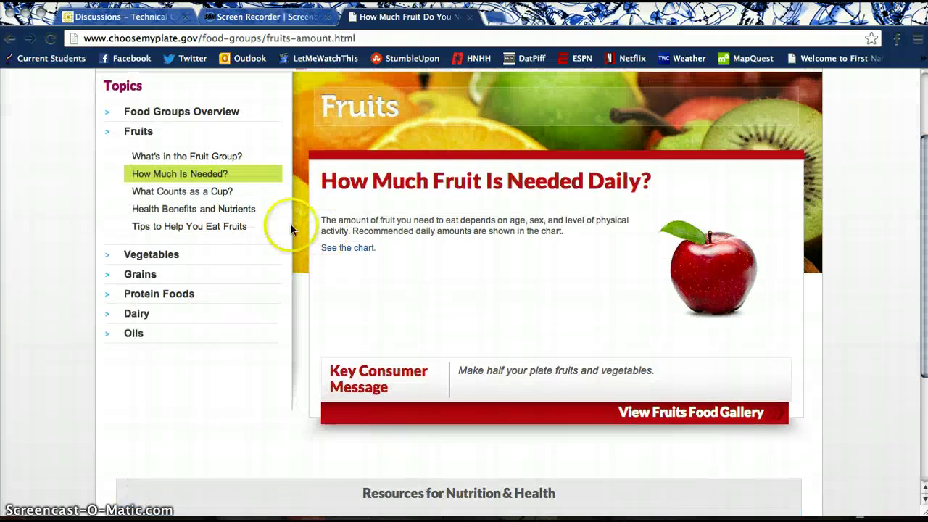
Open the chart on the fruit group's "What Counts as a Cup?" page, review the serving equivalents, and close it.
left_click(198, 194)
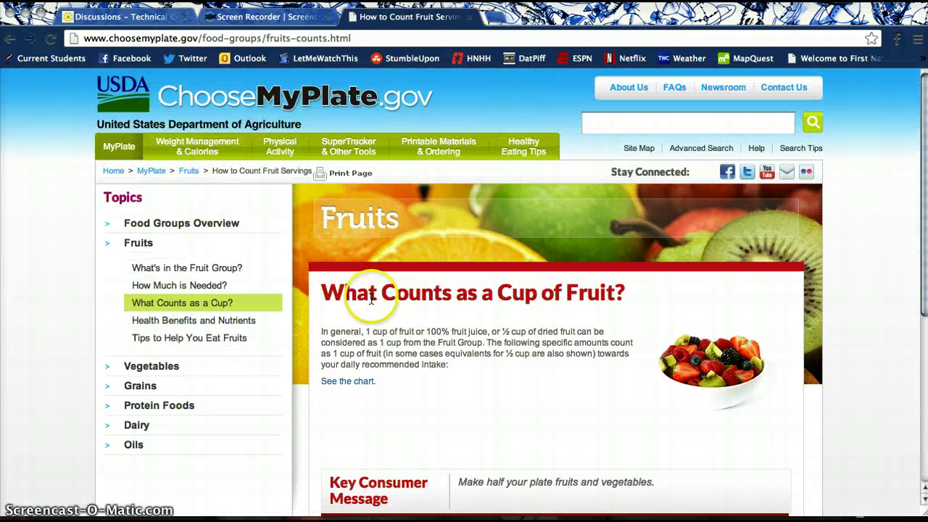
scroll(370, 300, "down", 6)
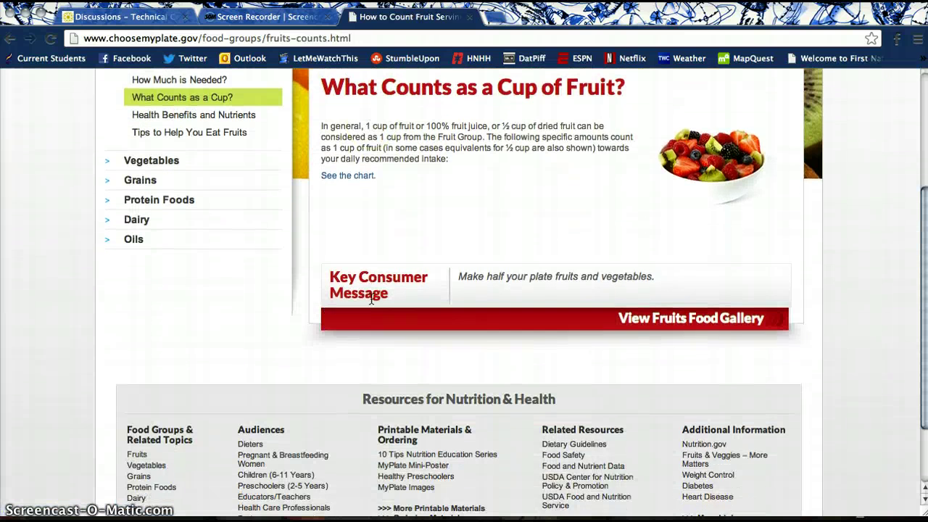
left_click(347, 176)
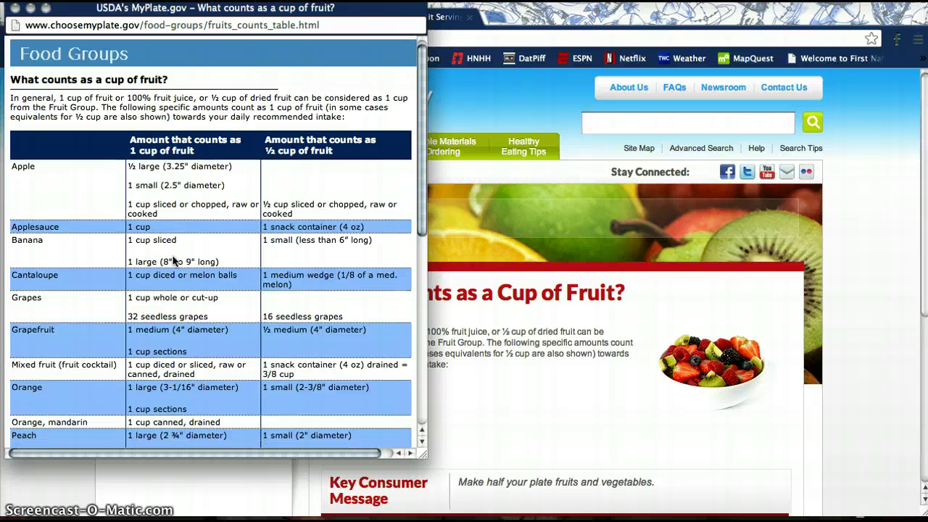
scroll(173, 260, "down", 2)
scroll(173, 261, "down", 3)
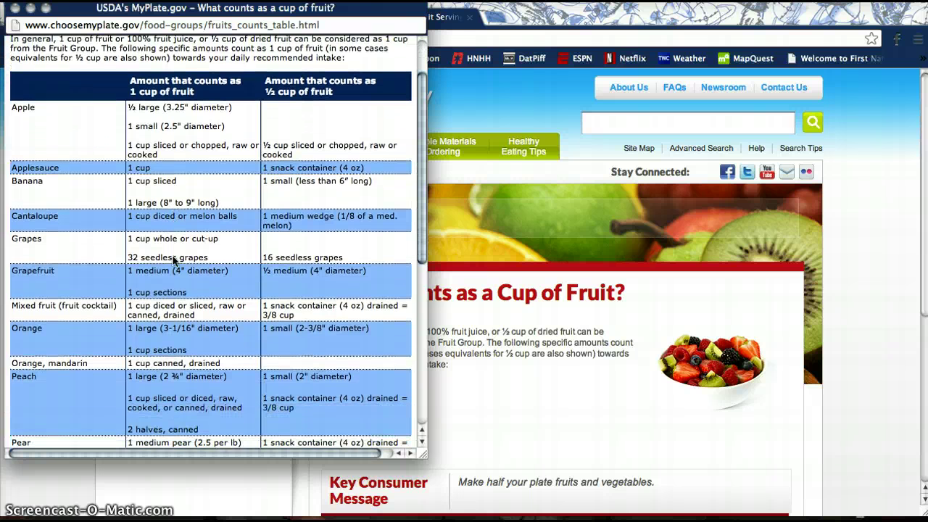
scroll(173, 256, "down", 5)
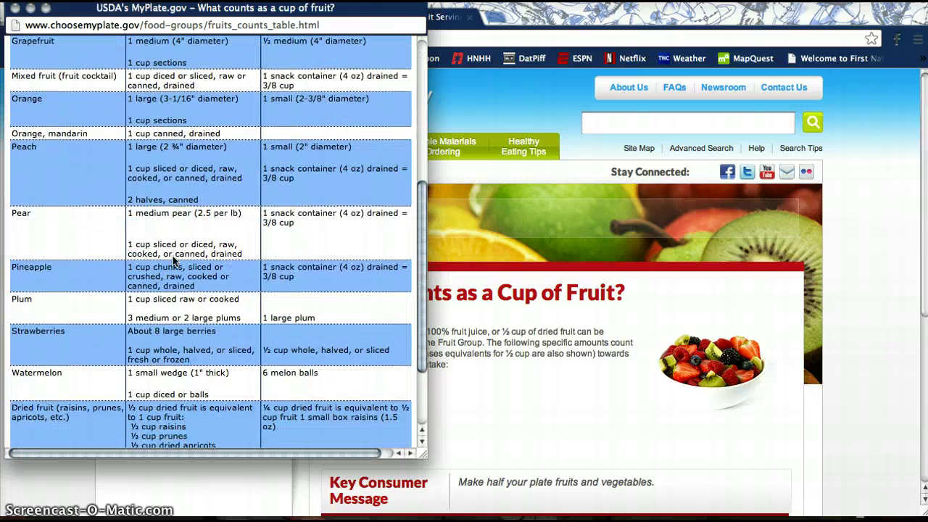
left_click(15, 10)
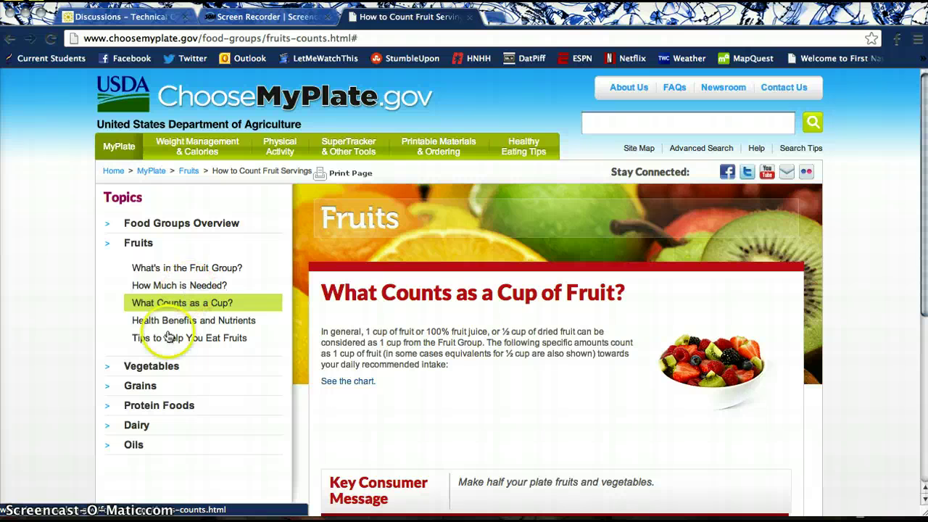
Open the Vegetables topic and look over what foods are in the vegetable group.
left_click(168, 367)
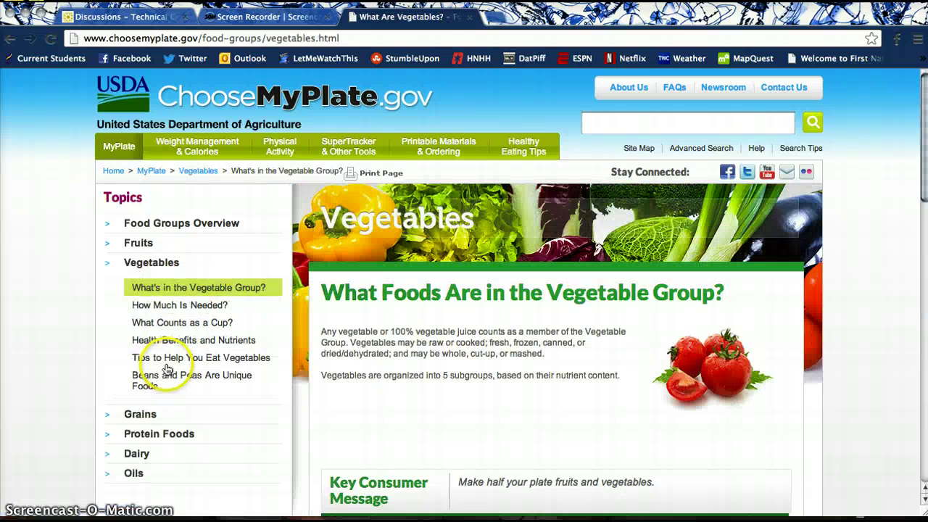
scroll(254, 324, "down", 3)
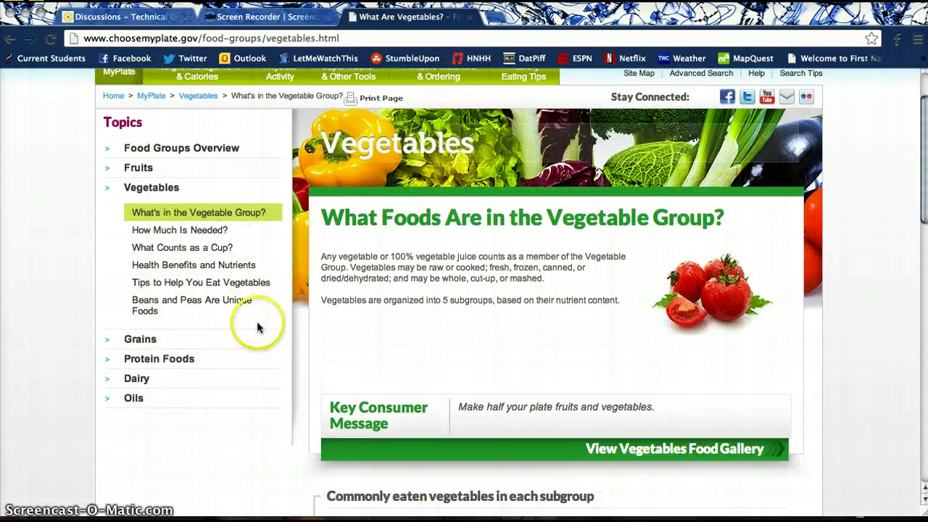
Open the Grains topic's "Health Benefits and Nutrients" page and read through the health benefits and nutrients sections.
left_click(138, 341)
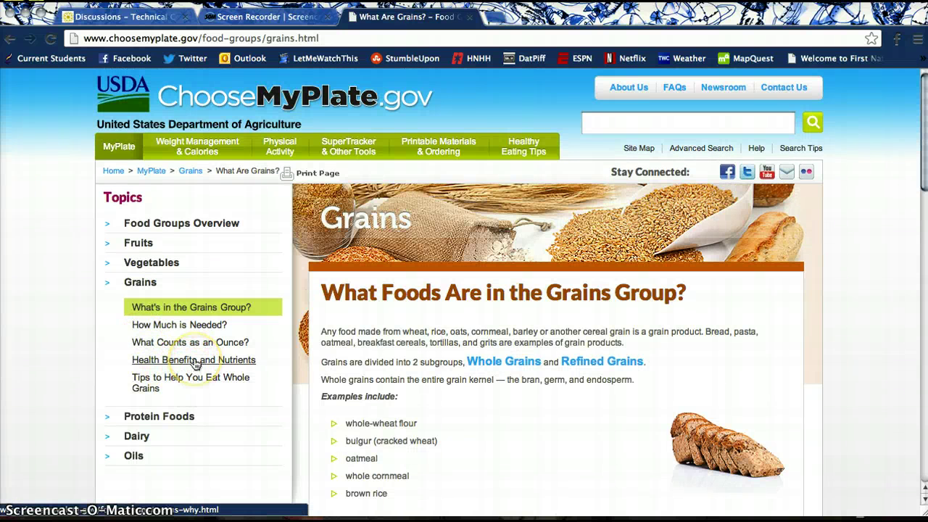
left_click(195, 360)
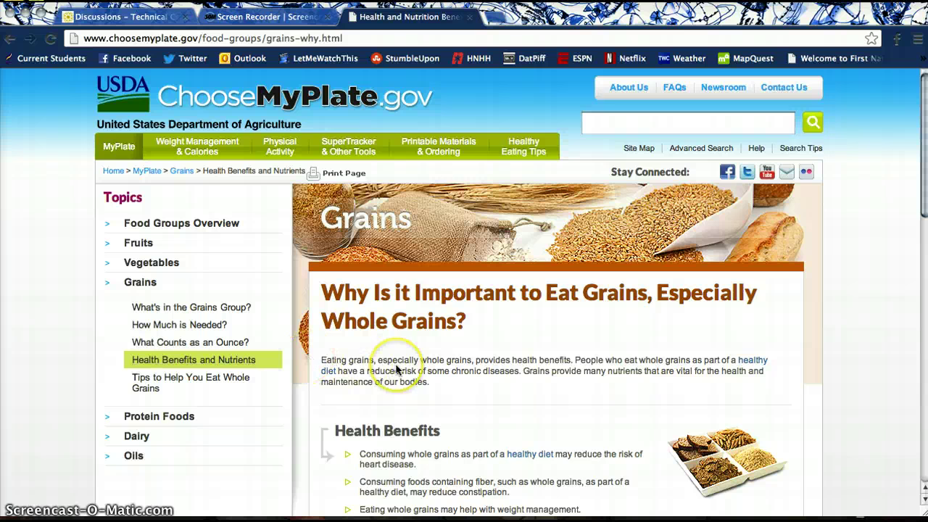
scroll(396, 370, "down", 2)
scroll(396, 370, "down", 5)
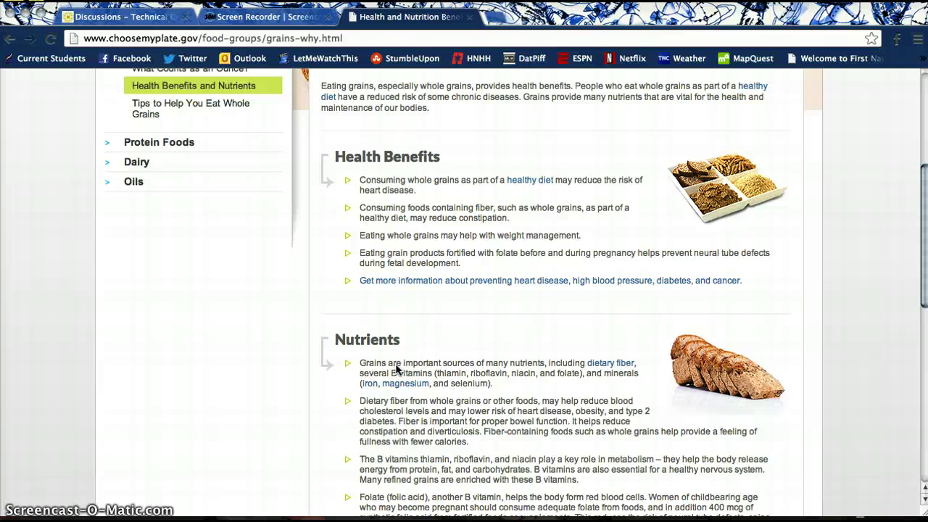
scroll(202, 187, "up", 1)
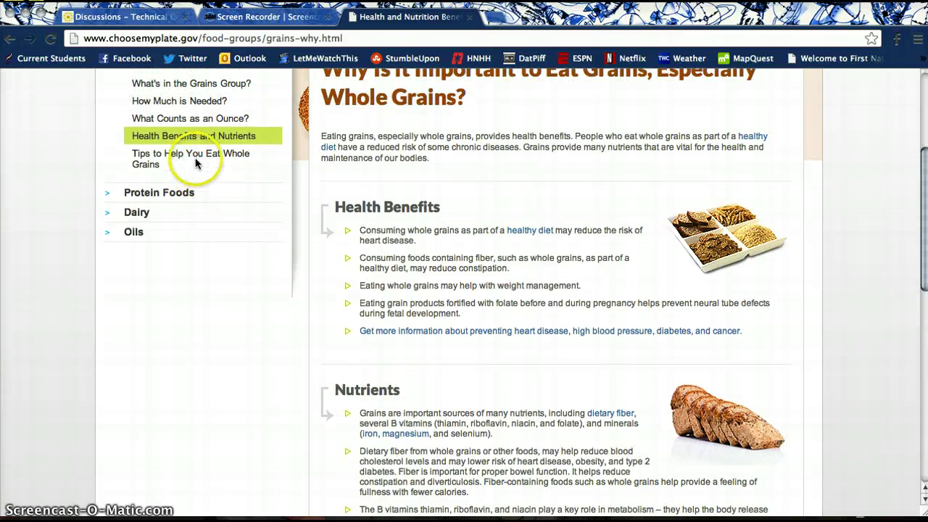
Open "Tips to Help You Eat Whole Grains" and look through the suggestions for meals.
left_click(197, 159)
scroll(366, 297, "down", 2)
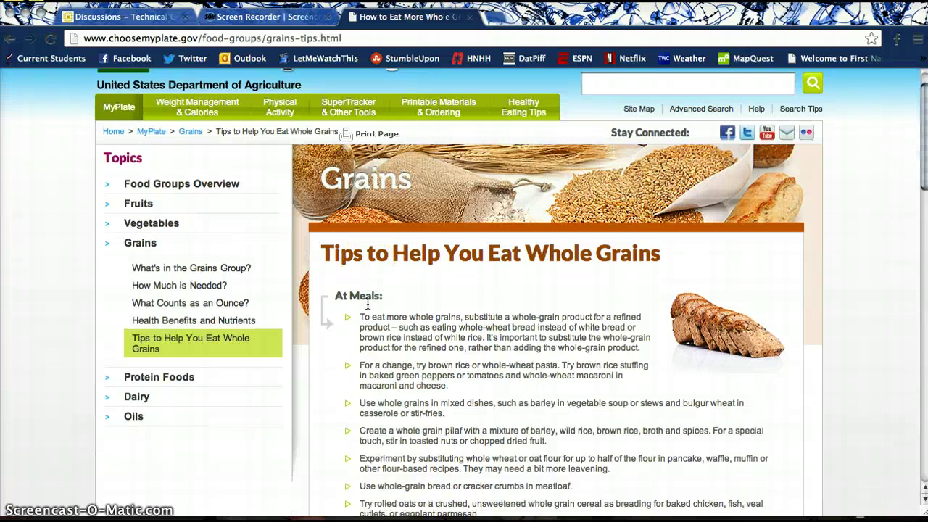
scroll(368, 305, "down", 2)
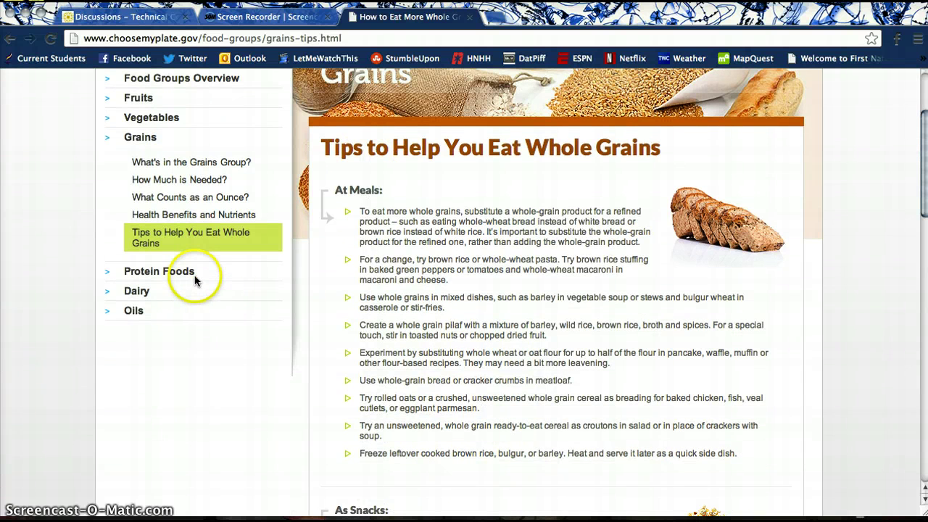
scroll(185, 276, "up", 3)
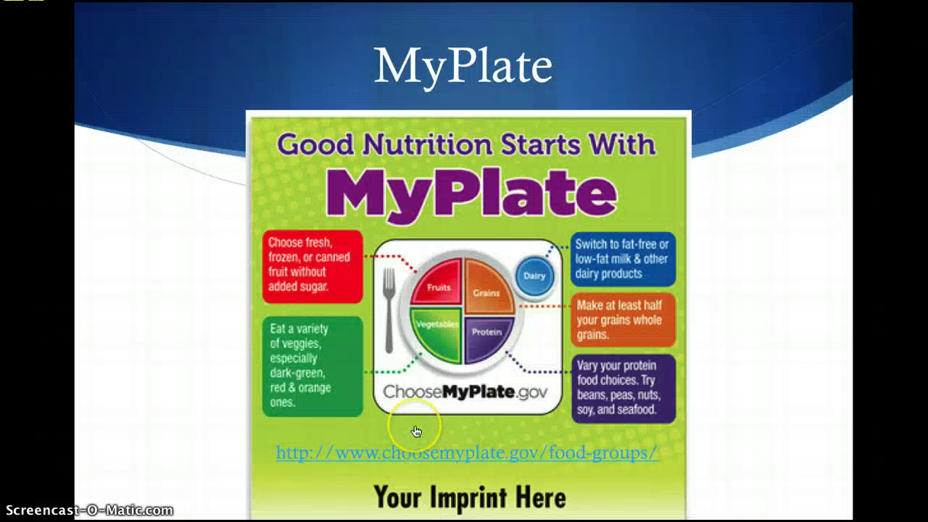
Advance the slideshow to the Weight Management slide, open its ChooseMyPlate link, and look over the linked page.
key("Right")
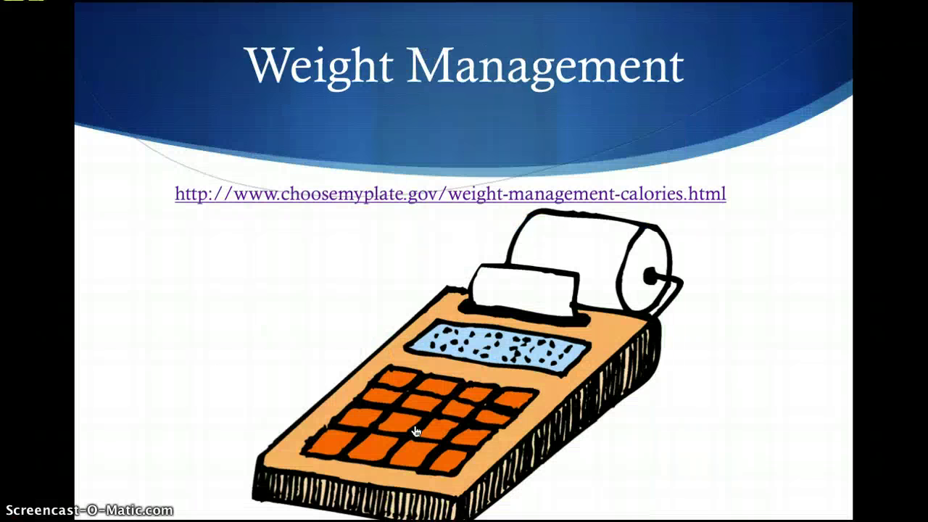
left_click(384, 198)
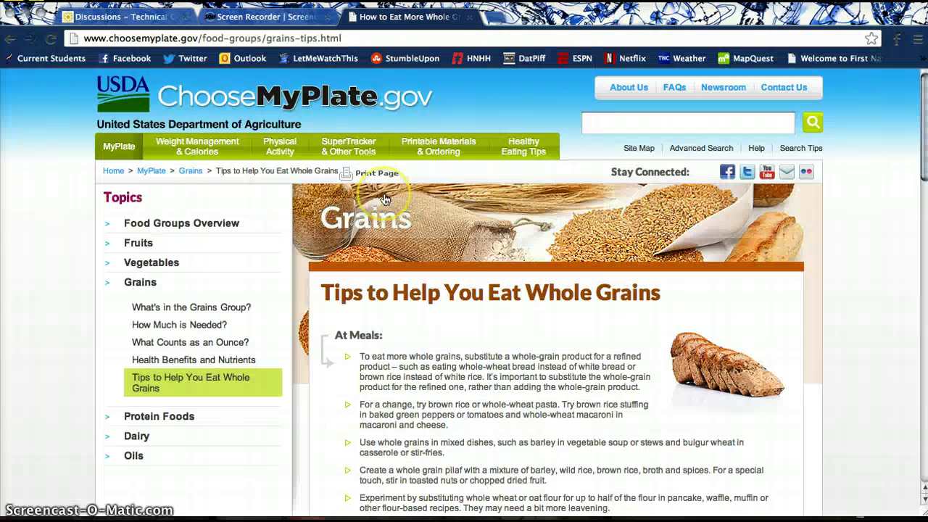
mouse_move(355, 152)
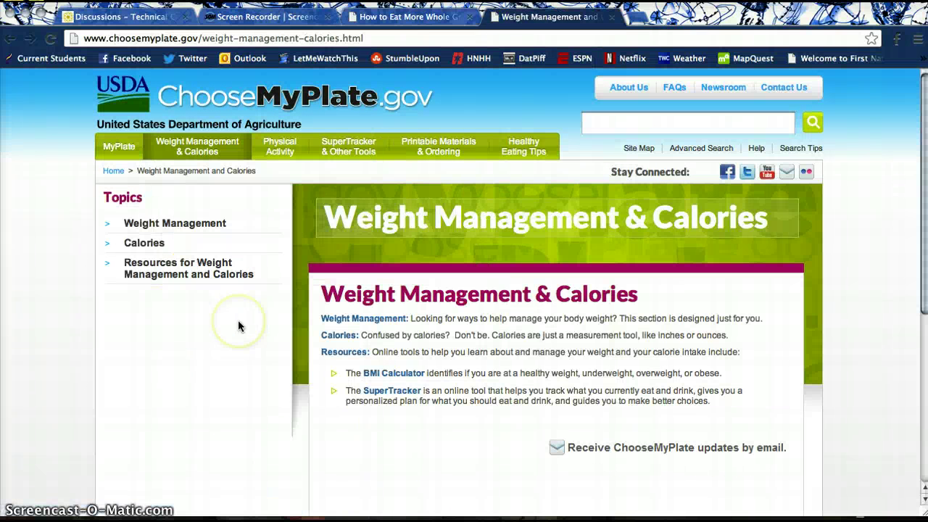
scroll(238, 320, "down", 2)
scroll(347, 319, "down", 1)
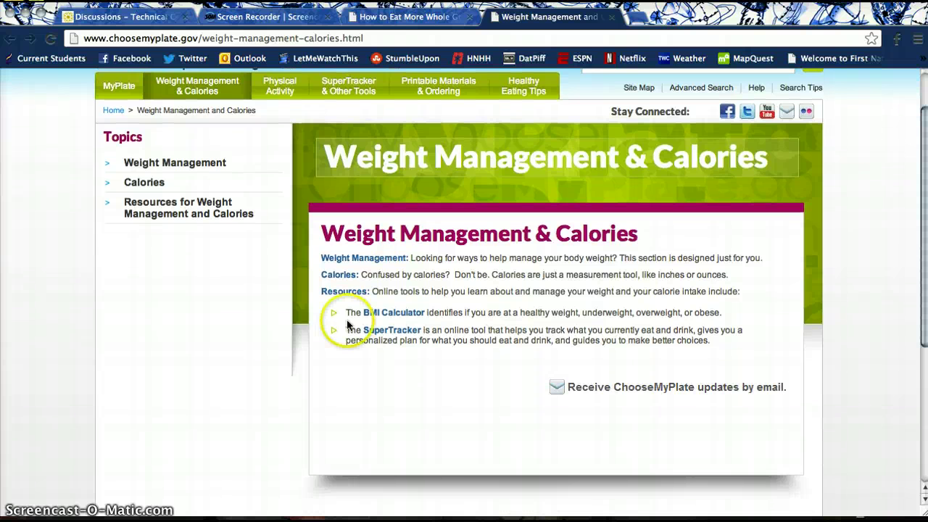
Follow the BMI Calculator resource to the CDC site and open the Adult BMI Calculator.
left_click(378, 320)
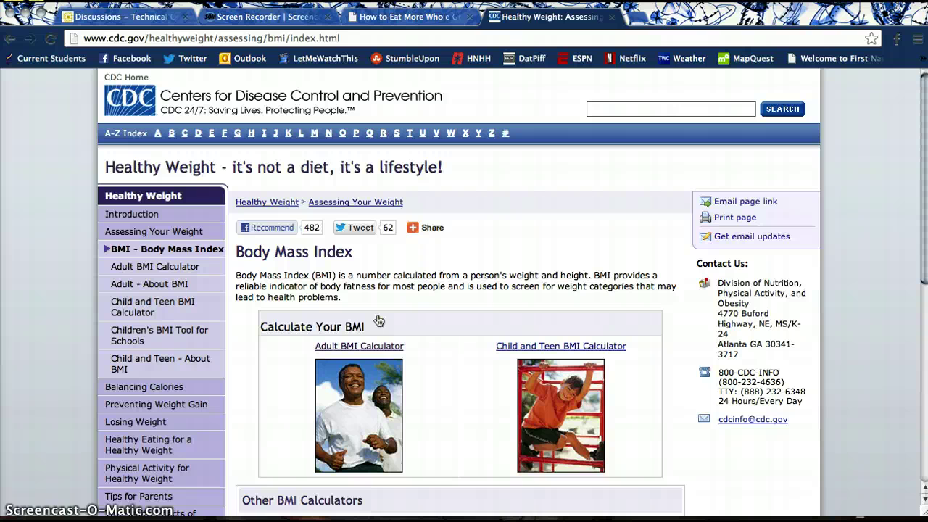
left_click(392, 346)
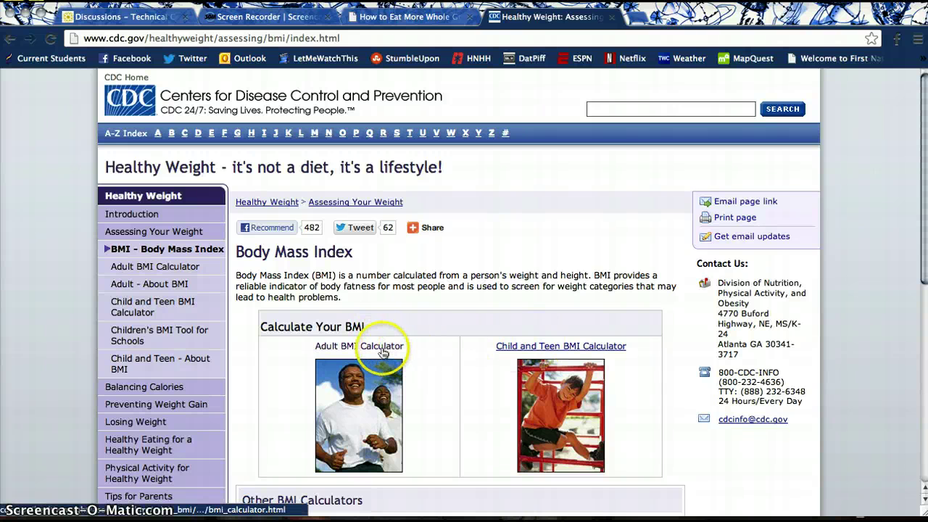
left_click(383, 351)
Calculate the BMI for a height of 6 feet 2 inches and a weight of 215 pounds, and highlight the resulting BMI.
scroll(320, 308, "down", 1)
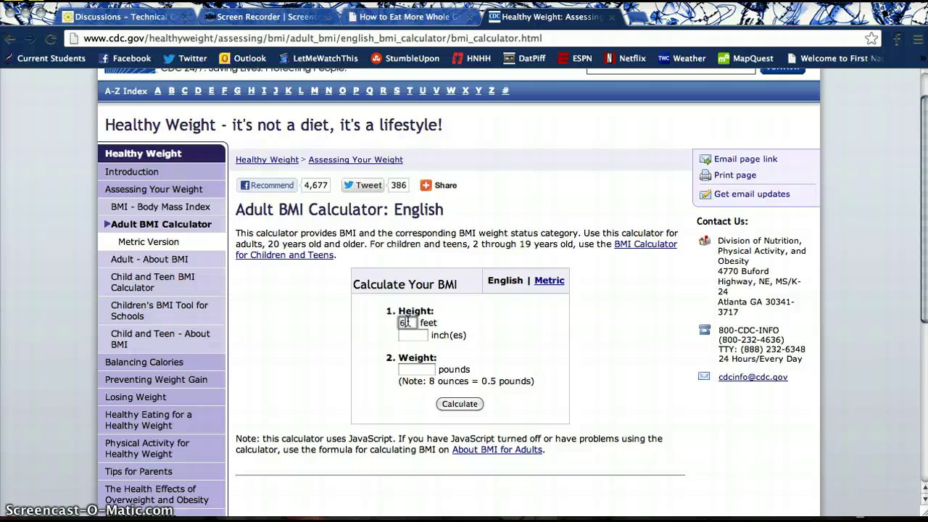
key("Tab")
type("2")
key("Tab")
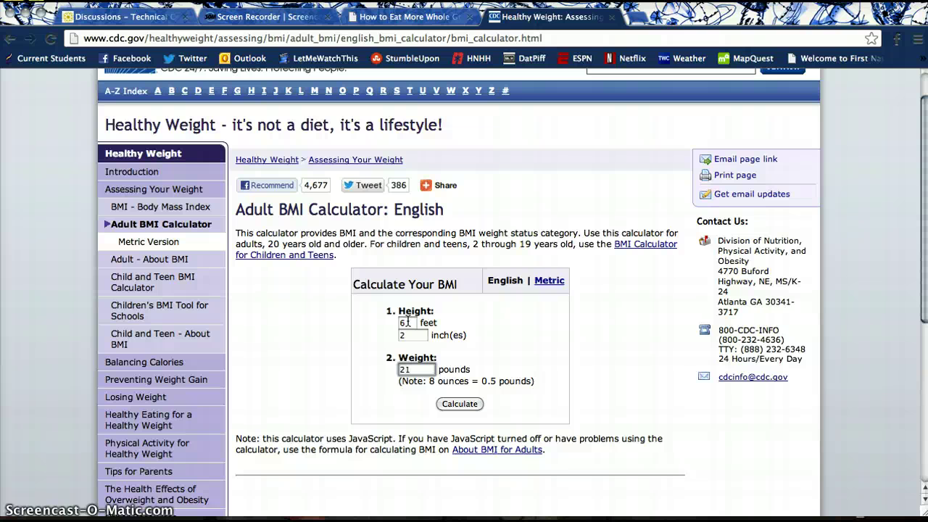
left_click(467, 405)
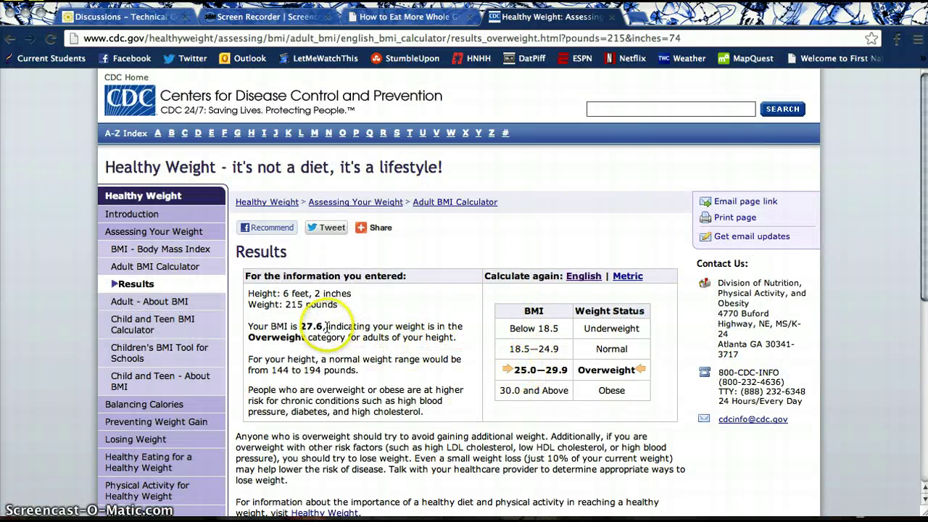
left_click_drag(328, 326, 303, 327)
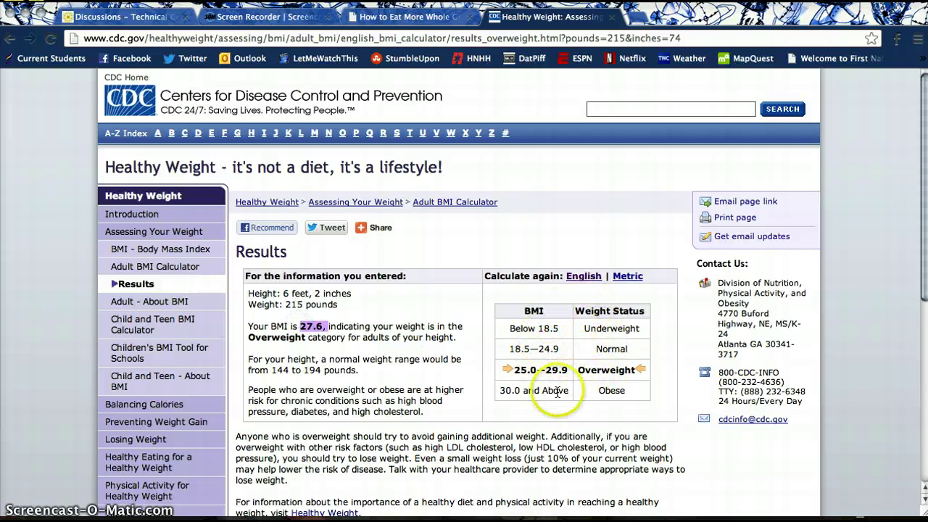
Close the BMI results tab, return to the Weight Management slide, and reopen the linked Weight Management & Calories page.
left_click(612, 17)
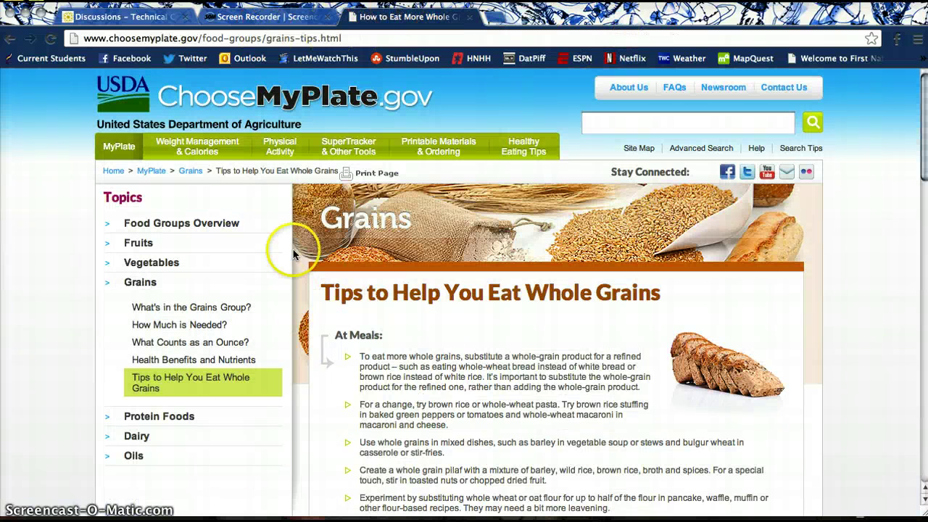
left_click(473, 516)
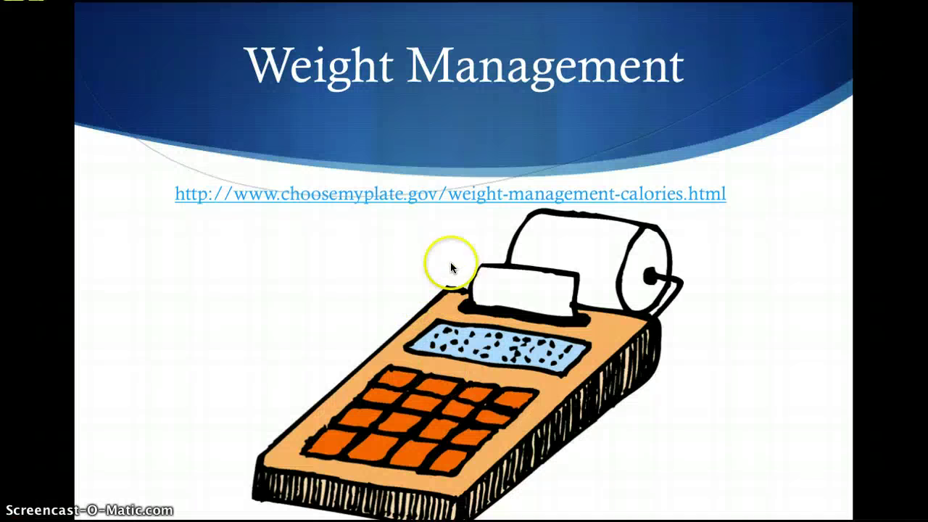
left_click(452, 197)
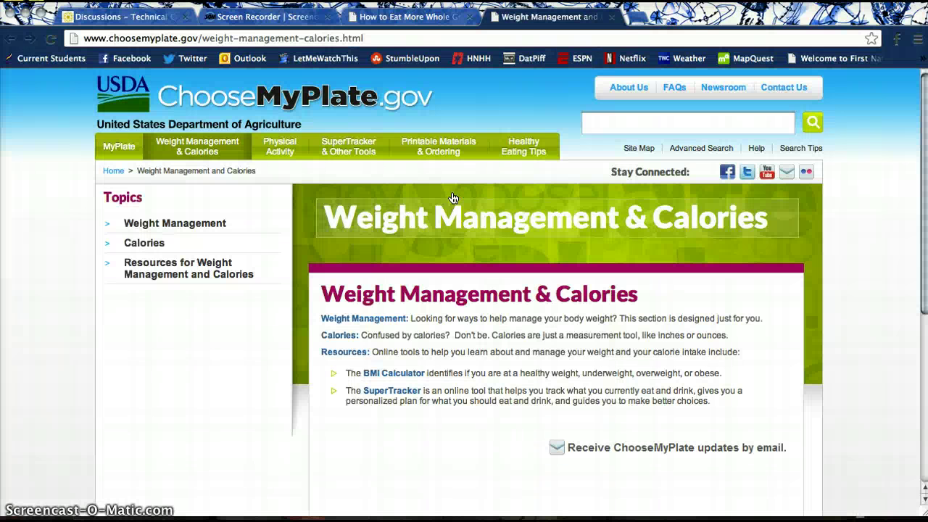
Open the Calories topic under Weight Management & Calories and look over its introduction and subtopics.
left_click(158, 245)
scroll(380, 297, "down", 5)
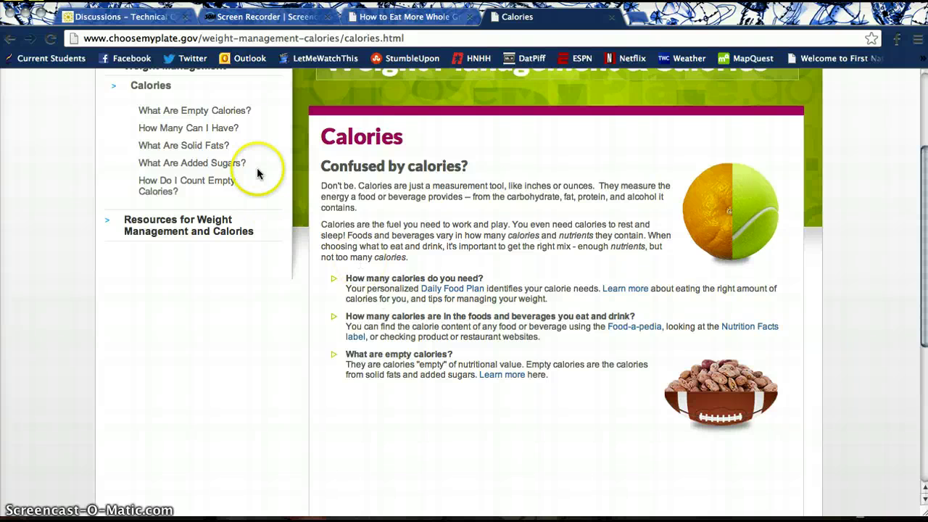
scroll(259, 174, "up", 2)
Open the What Are Empty Calories? page and review its definitions, food examples and the table comparing foods by empty calories.
left_click(208, 189)
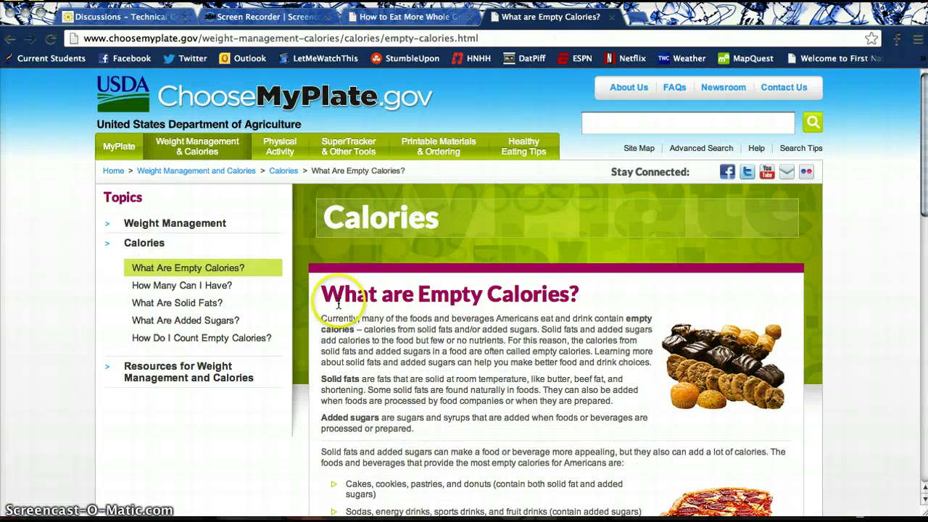
scroll(338, 303, "down", 4)
scroll(338, 303, "down", 2)
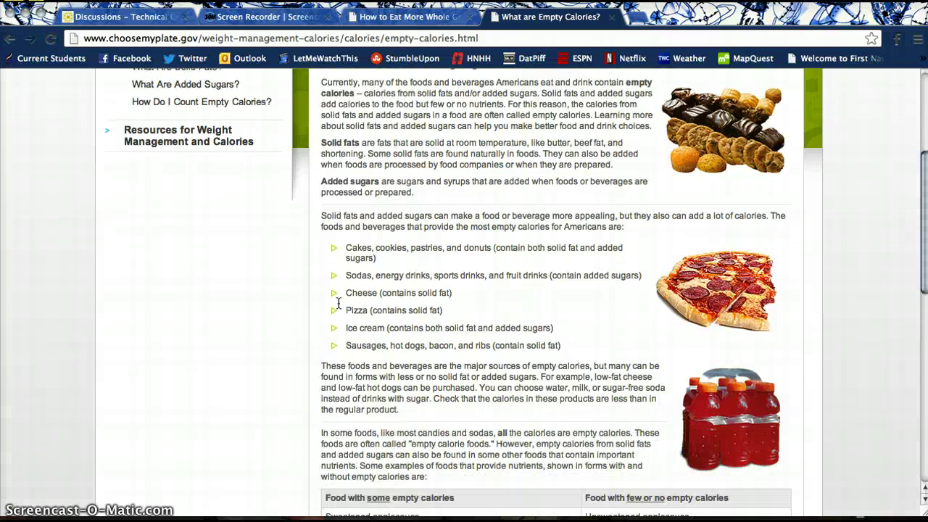
scroll(338, 303, "up", 2)
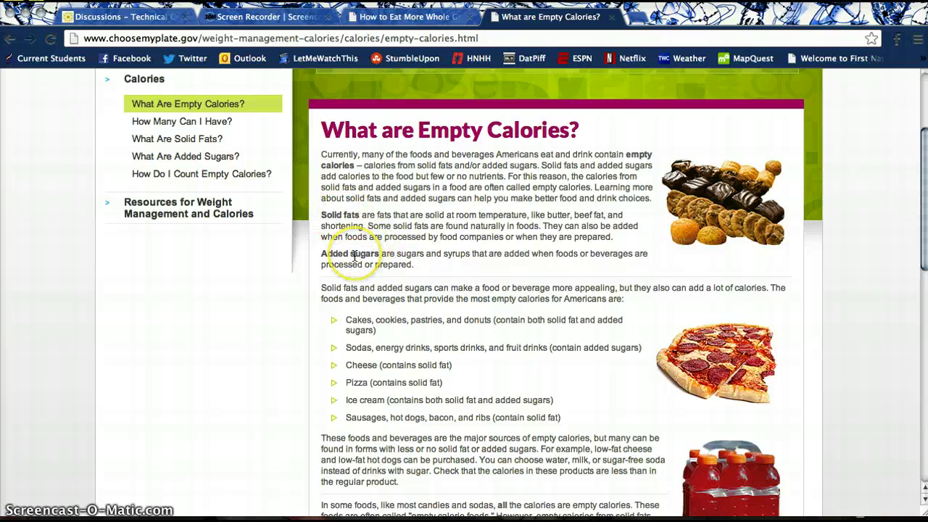
scroll(354, 255, "down", 5)
scroll(354, 255, "down", 4)
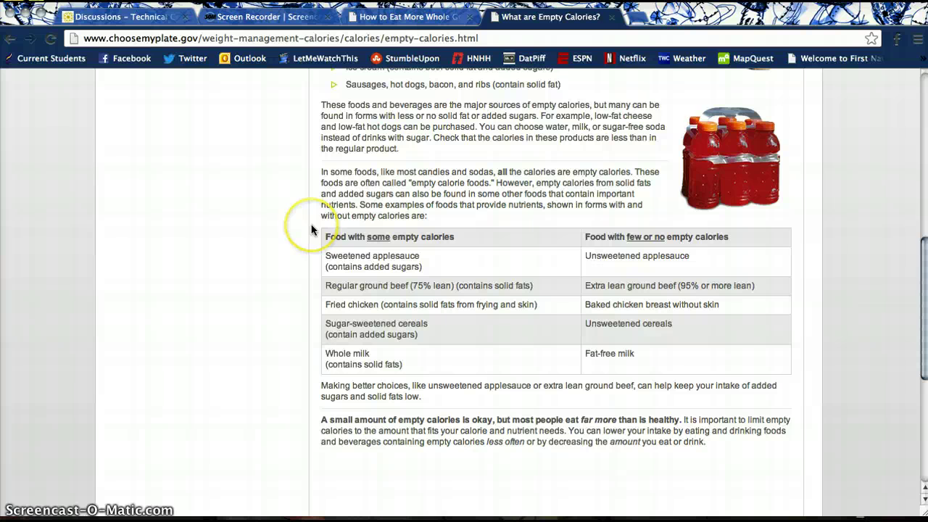
scroll(312, 229, "up", 10)
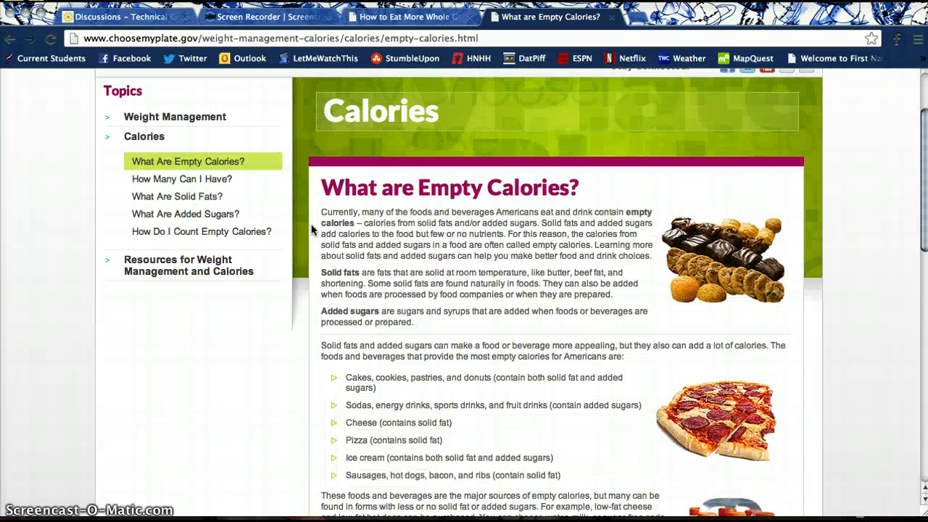
Open the Resources for Weight Management and Calories page and review its BMI Calculator, SuperTracker and Other resources sections.
left_click(218, 275)
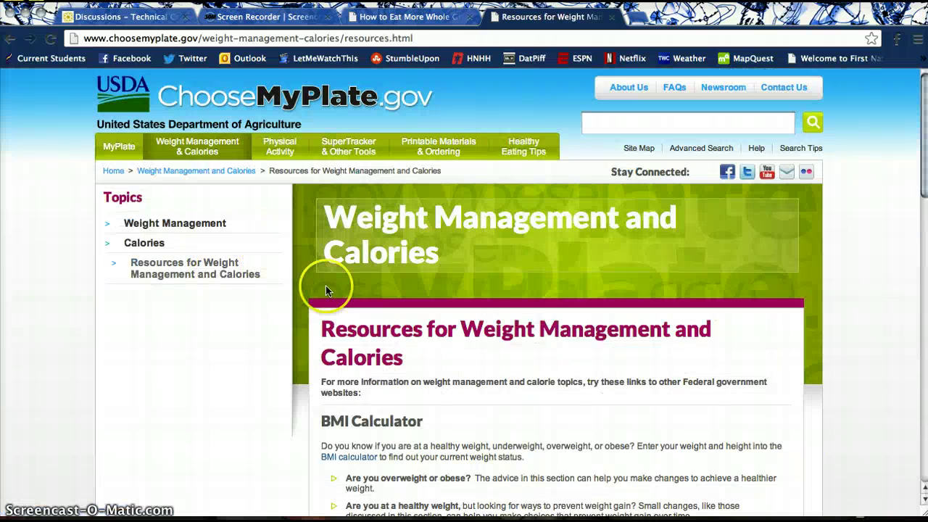
scroll(325, 286, "down", 5)
scroll(325, 288, "down", 10)
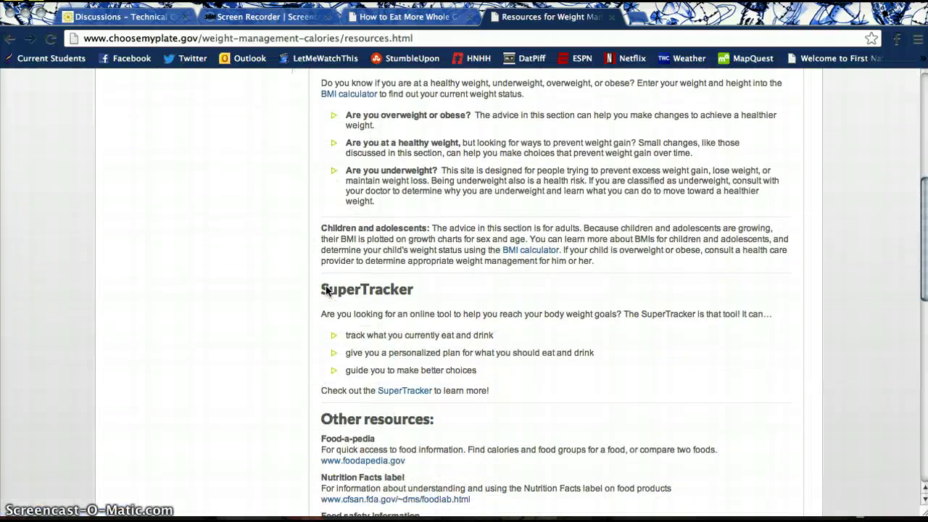
scroll(325, 288, "down", 5)
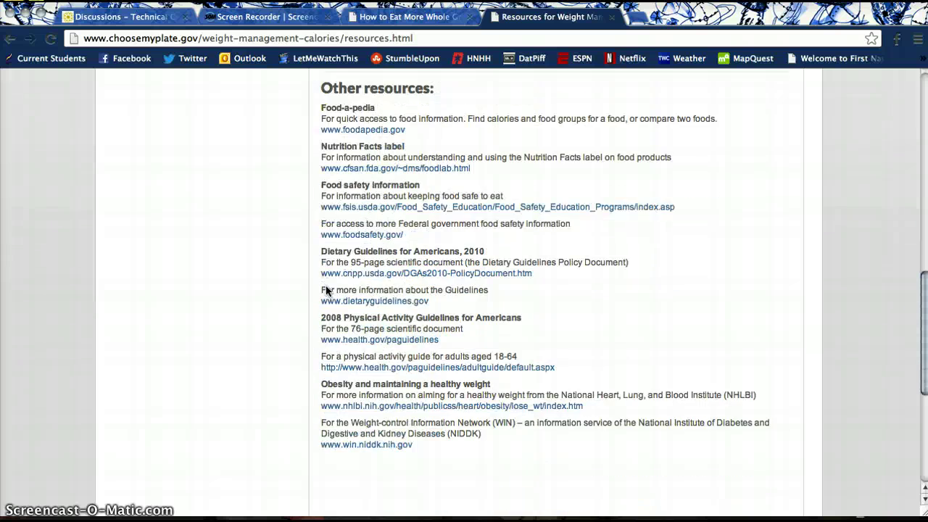
scroll(326, 289, "up", 15)
scroll(325, 288, "up", 5)
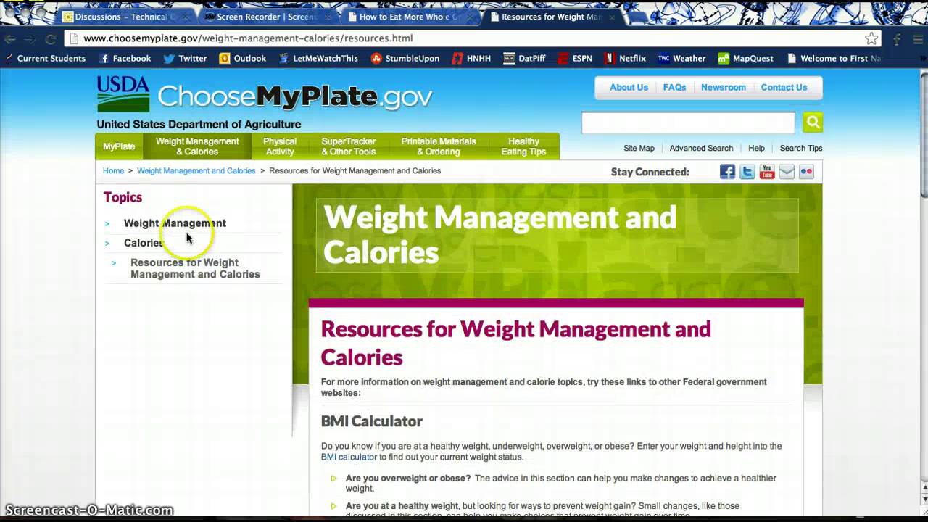
View the Weight Management topic page, and open the Physical Activity section to look over its overview.
left_click(174, 224)
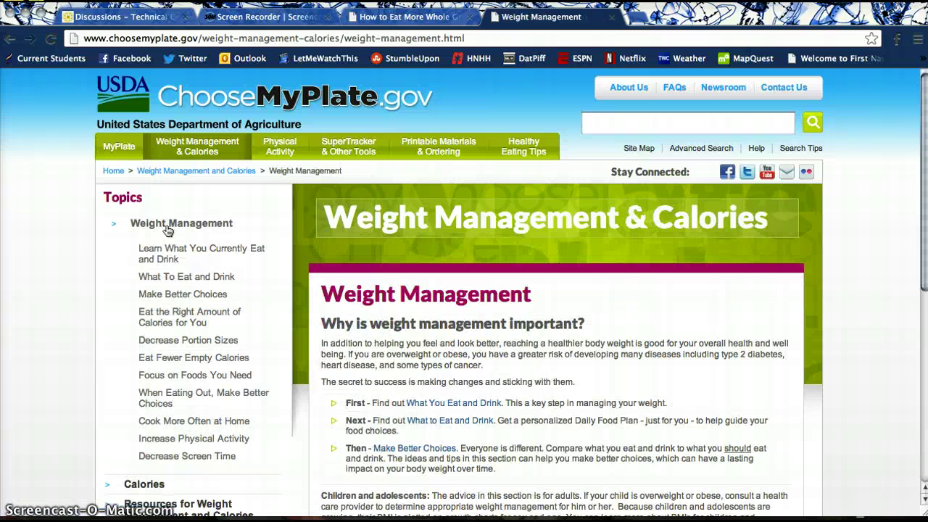
scroll(207, 266, "down", 2)
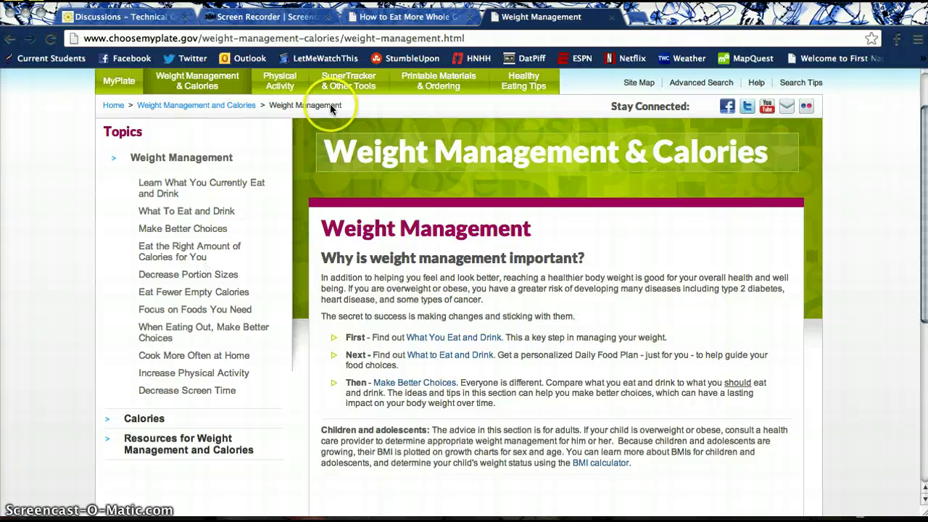
left_click(287, 83)
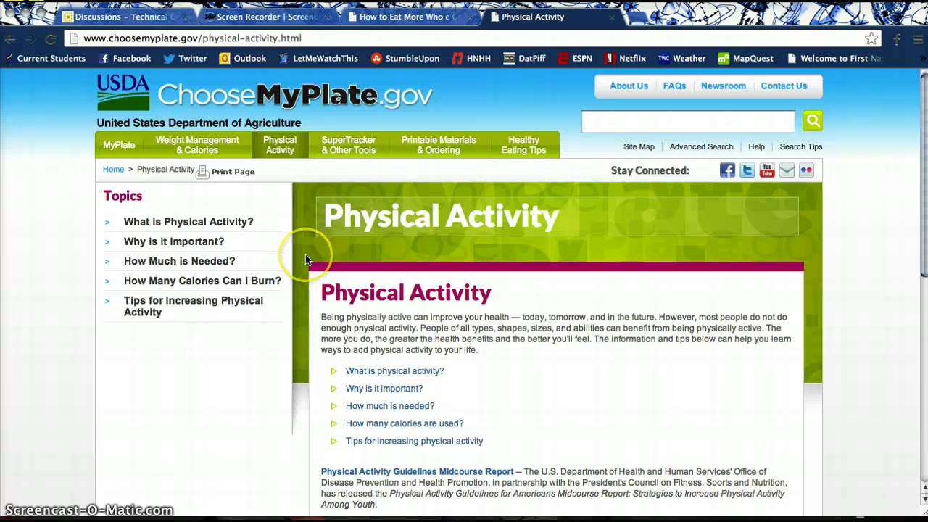
scroll(306, 254, "down", 2)
scroll(305, 258, "down", 1)
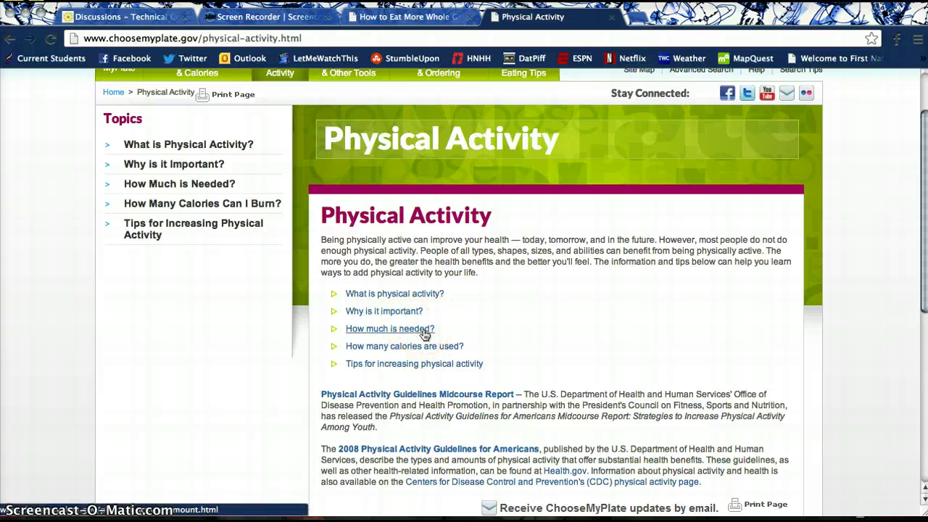
Open the How Many Calories Can I Burn? page, view its chart of calories used per activity, and close the chart.
left_click(192, 204)
scroll(296, 281, "down", 3)
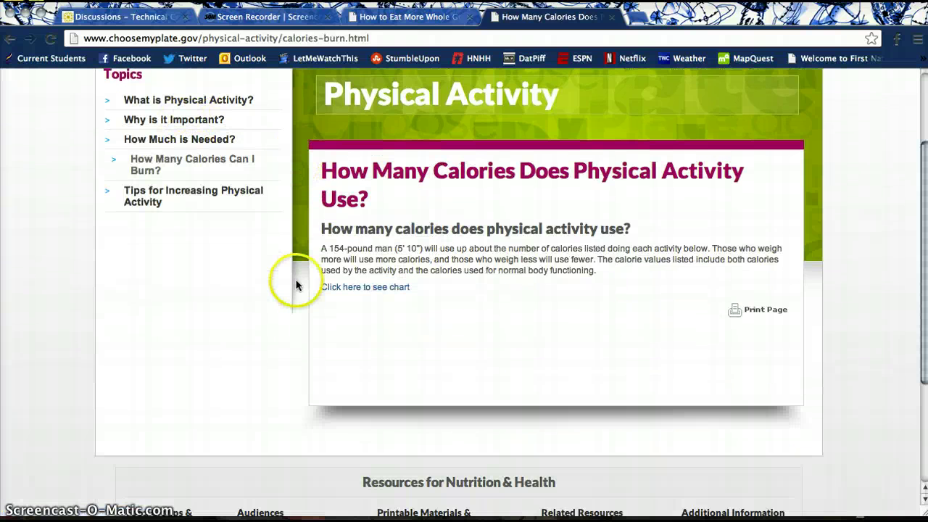
left_click(365, 287)
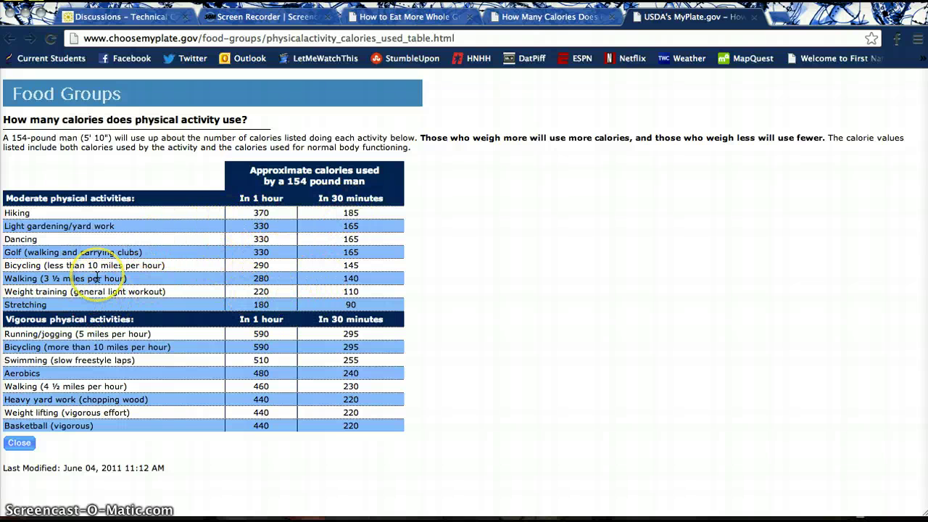
left_click(754, 17)
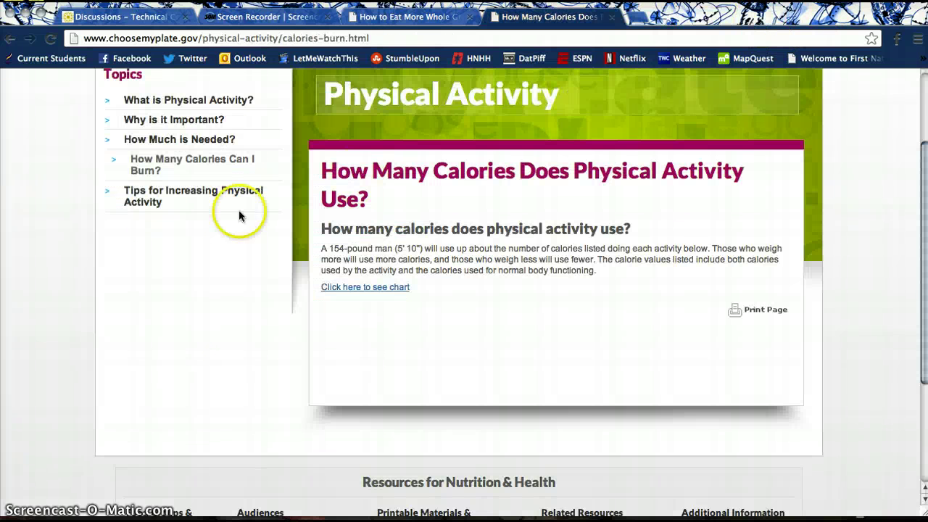
Open the Tips for Increasing Physical Activity page and read through the suggestions for home, work and play.
left_click(194, 190)
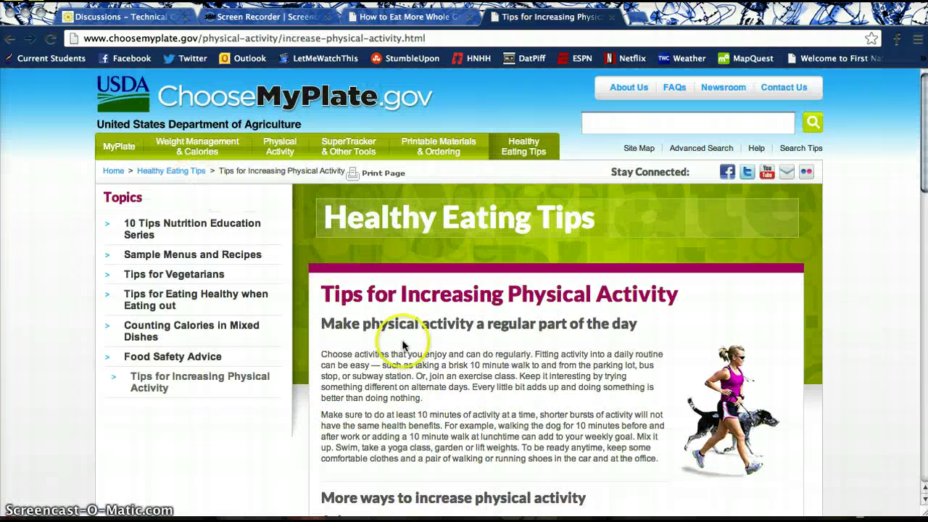
scroll(403, 341, "down", 5)
scroll(292, 327, "down", 3)
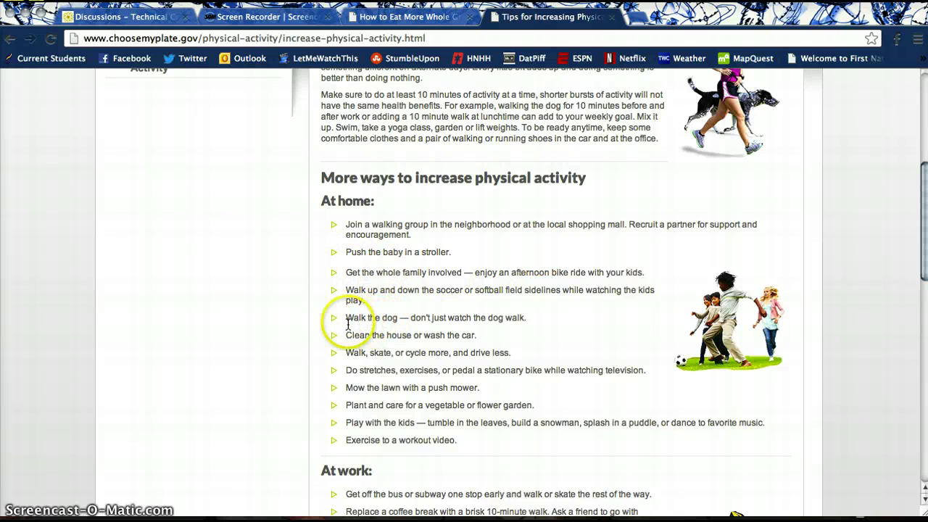
scroll(286, 311, "down", 2)
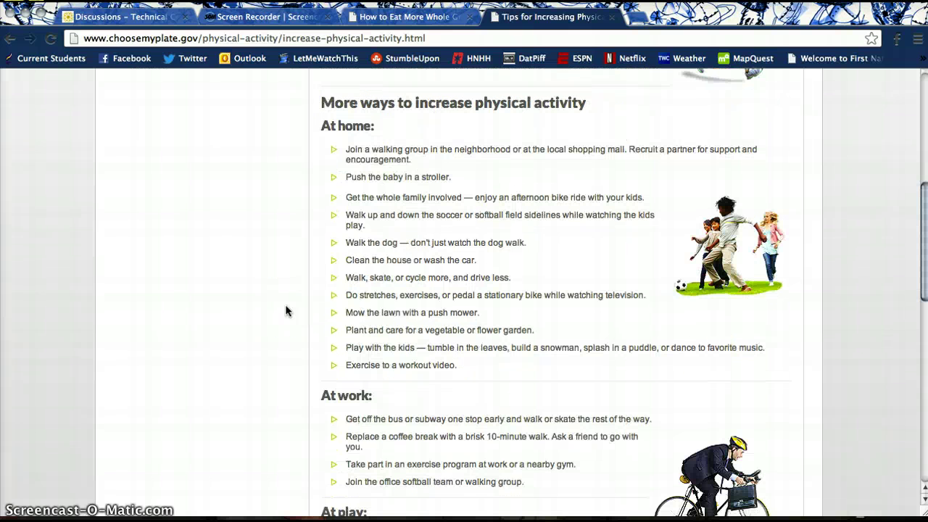
scroll(286, 311, "down", 4)
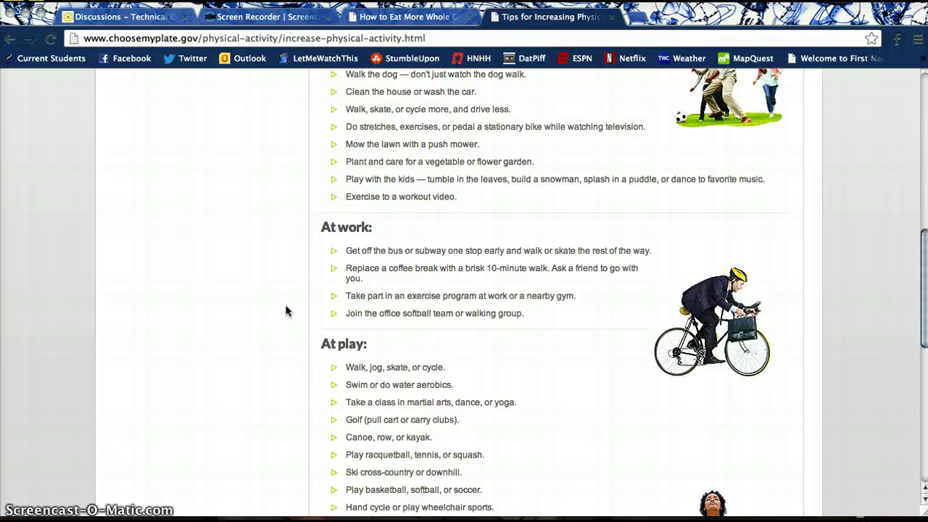
scroll(286, 310, "down", 4)
scroll(286, 310, "up", 12)
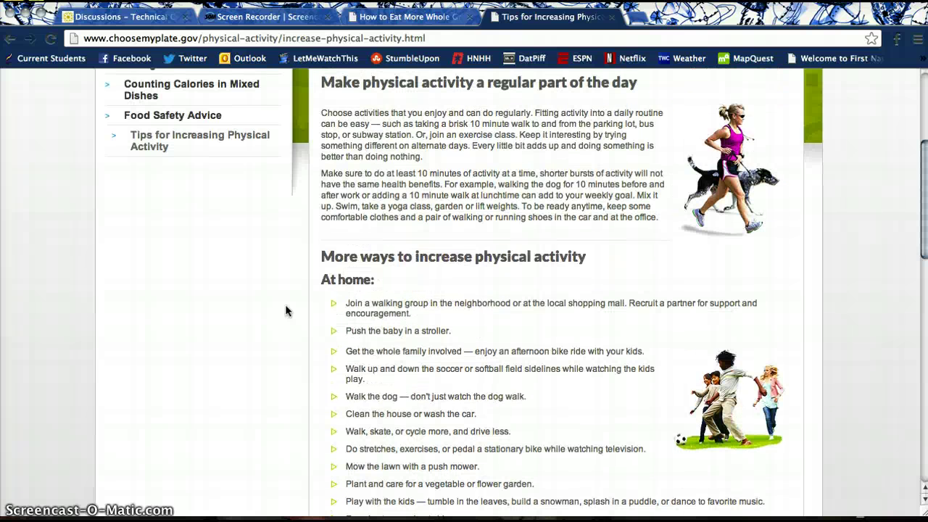
scroll(286, 310, "up", 3)
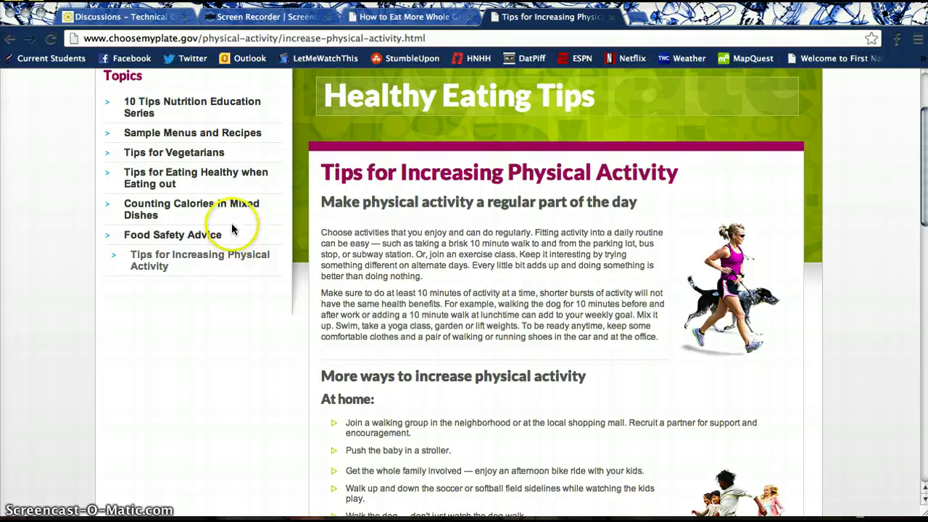
scroll(234, 225, "up", 1)
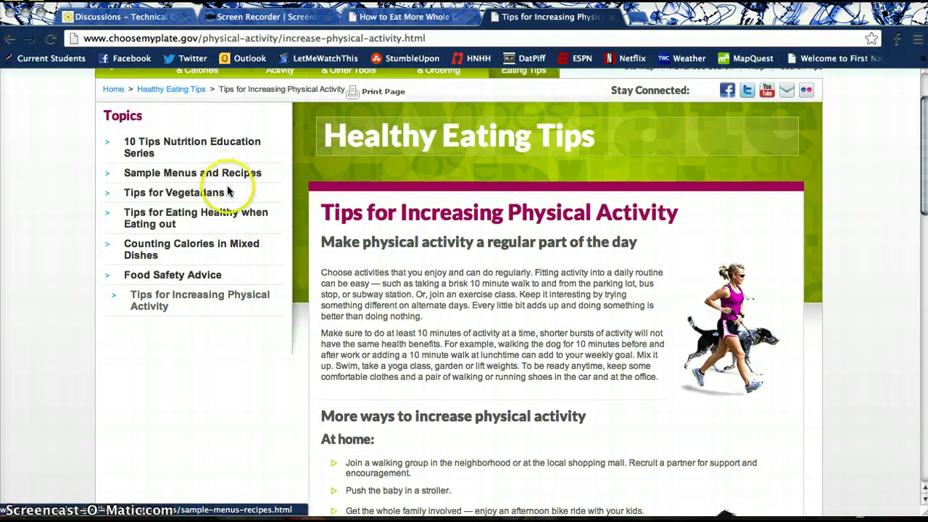
Return to the Physical Activity section, open the How Much is Needed? page, and review the activity recommendations by age group.
scroll(229, 187, "up", 1)
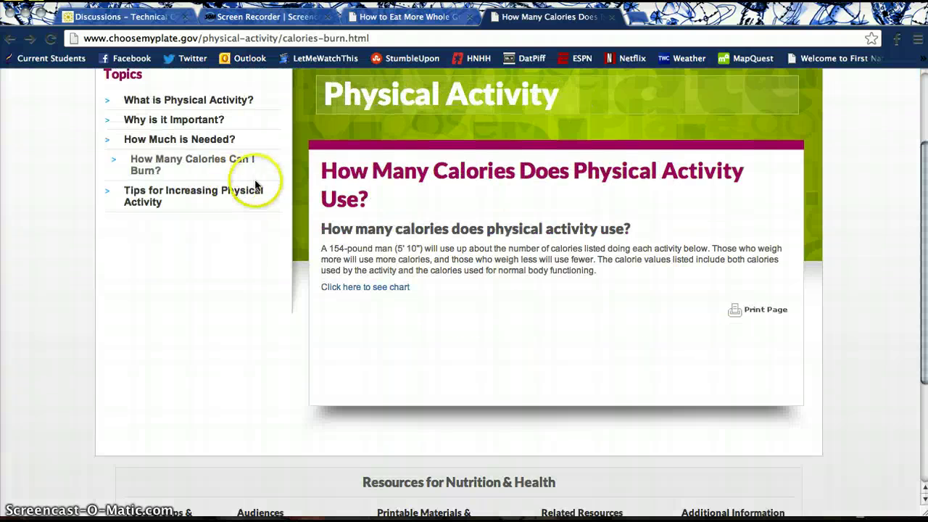
left_click(180, 194)
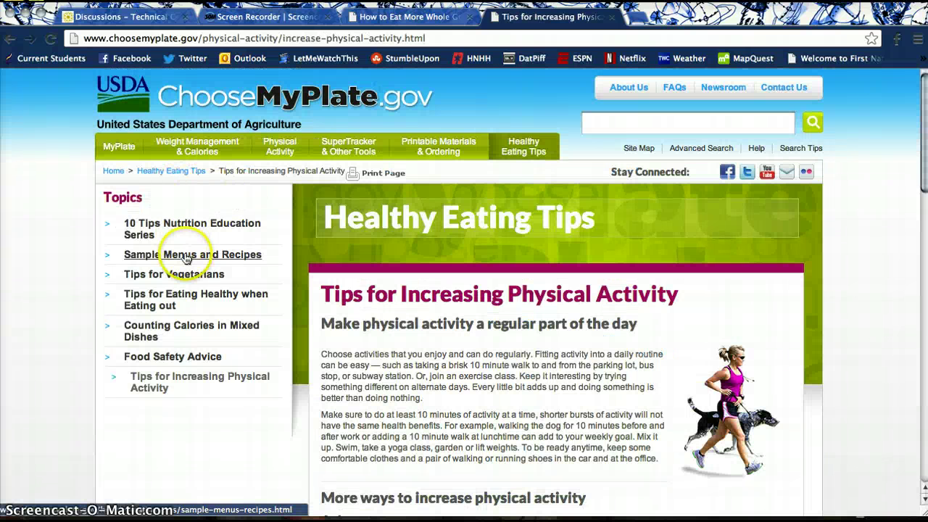
key("super+Left")
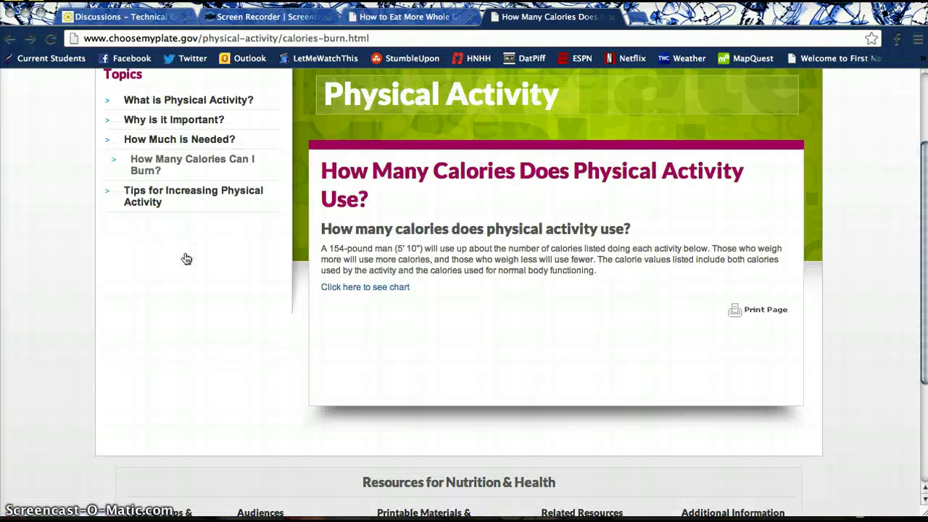
scroll(187, 258, "up", 3)
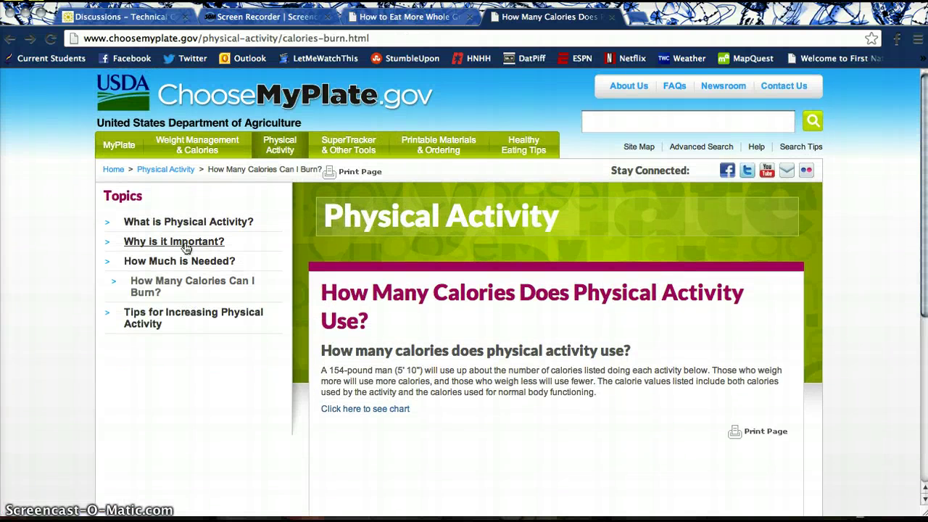
left_click(187, 262)
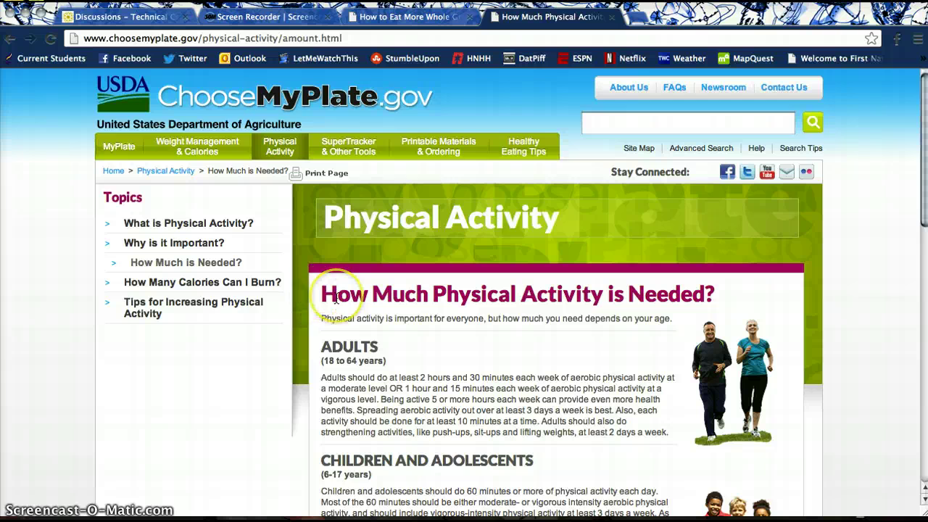
scroll(326, 297, "down", 3)
scroll(335, 298, "down", 1)
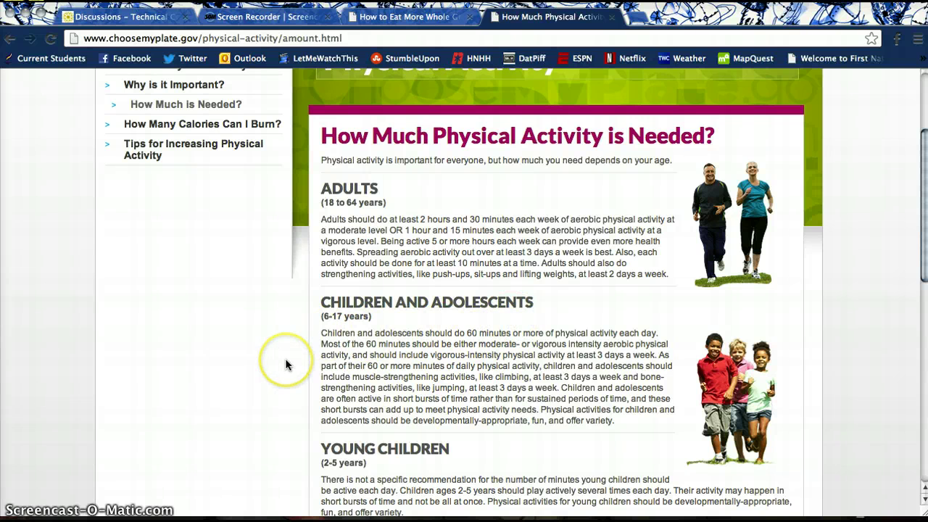
scroll(286, 361, "up", 3)
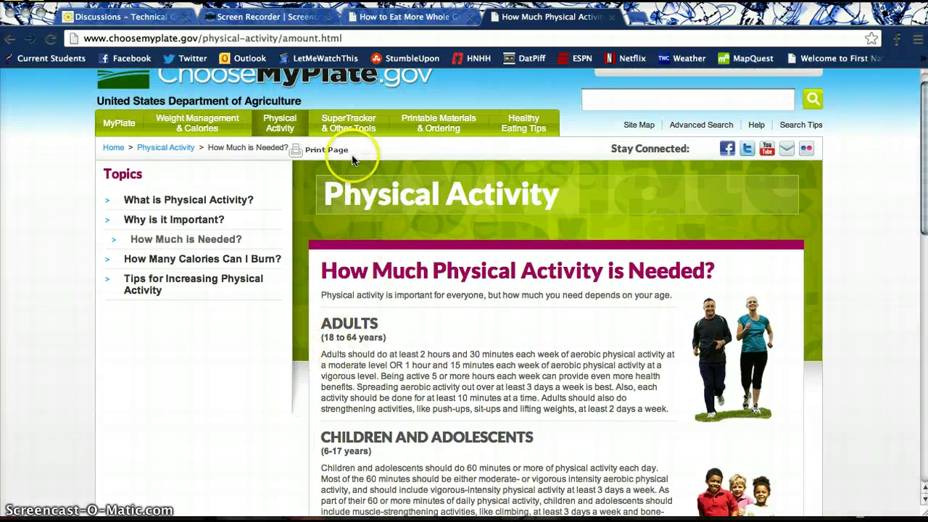
Go to the SuperTracker site from the SuperTracker & Other Tools section, and open its Food Tracker to view the daily targets and meals.
left_click(347, 136)
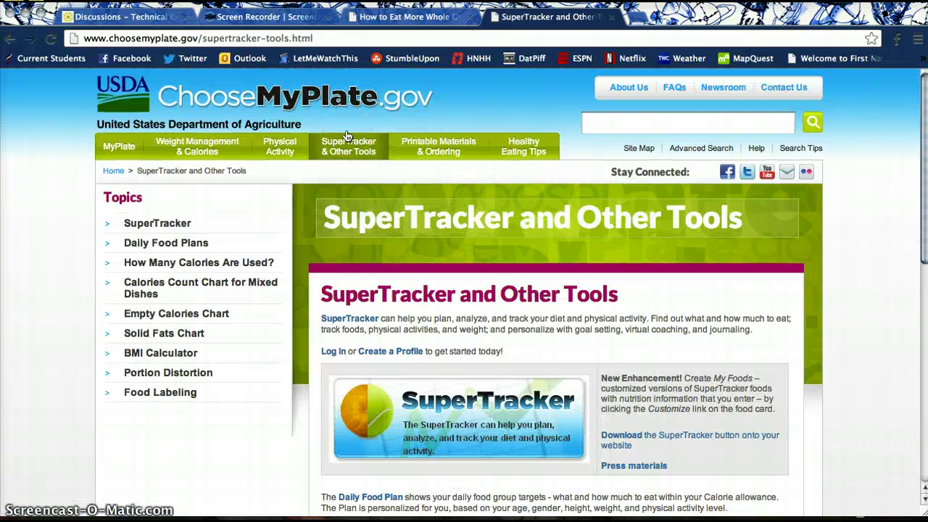
left_click(428, 427)
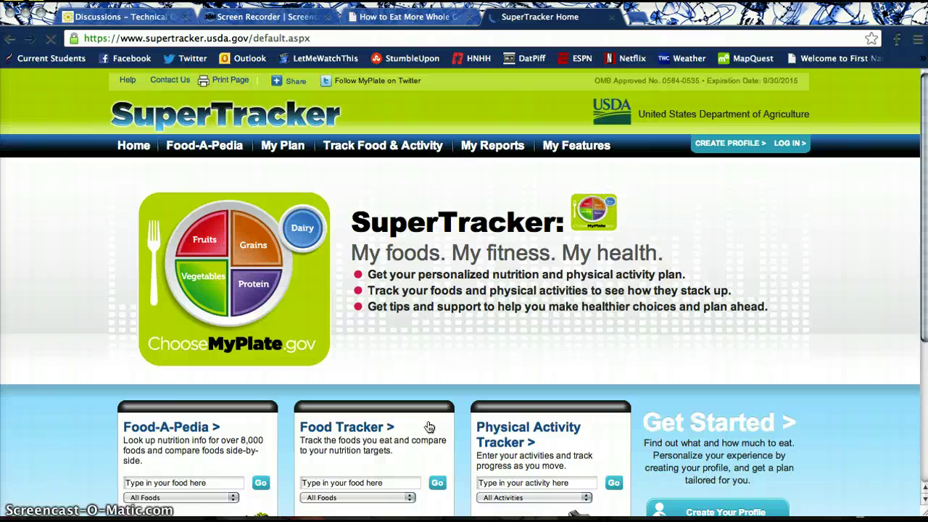
scroll(406, 406, "down", 2)
left_click(369, 376)
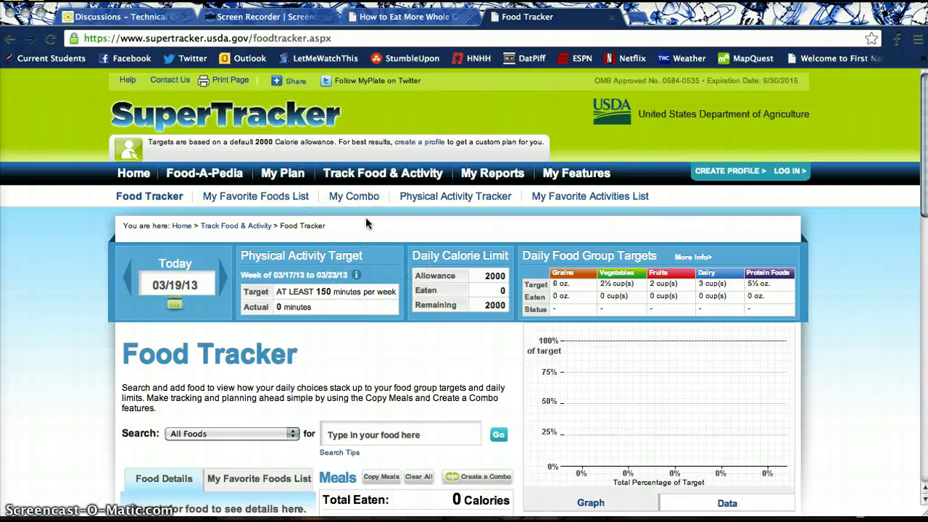
scroll(366, 224, "down", 3)
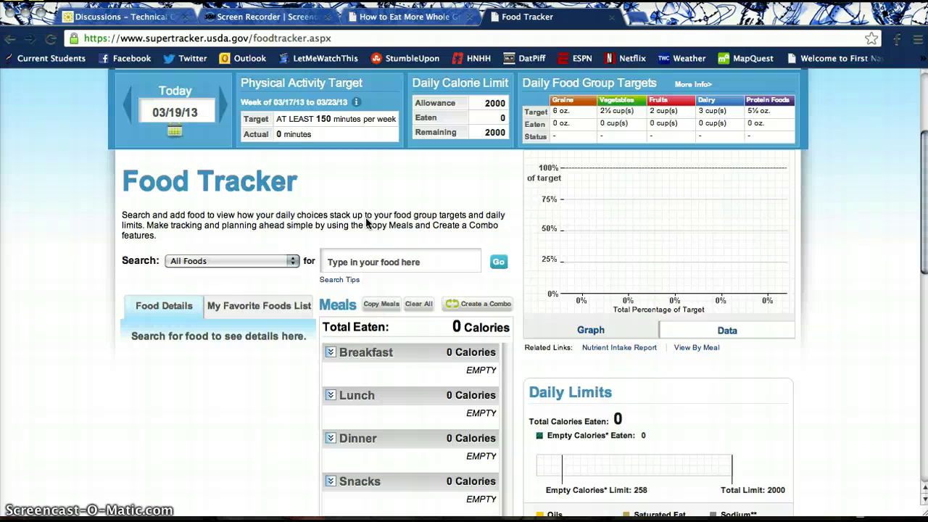
Search all foods for "bread" and select "Bread, 100% whole wheat" to open its food details.
left_click(375, 263)
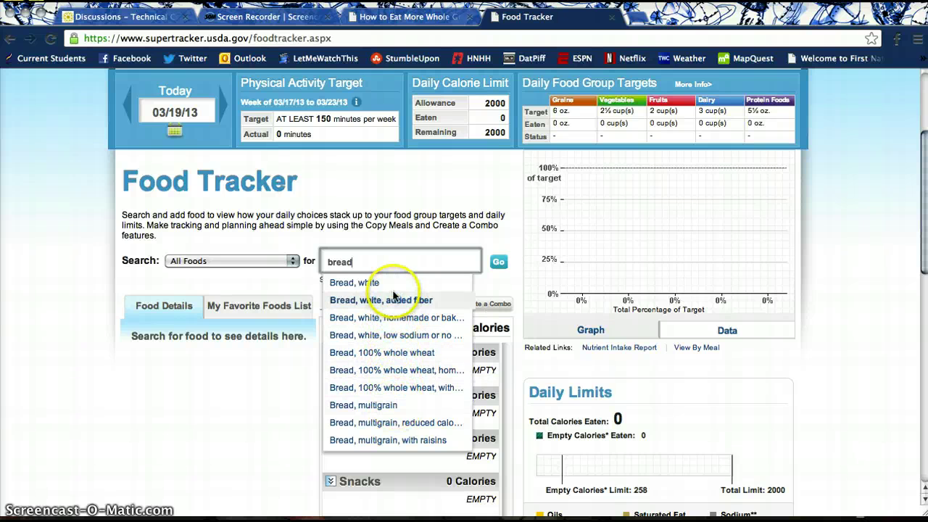
left_click(393, 351)
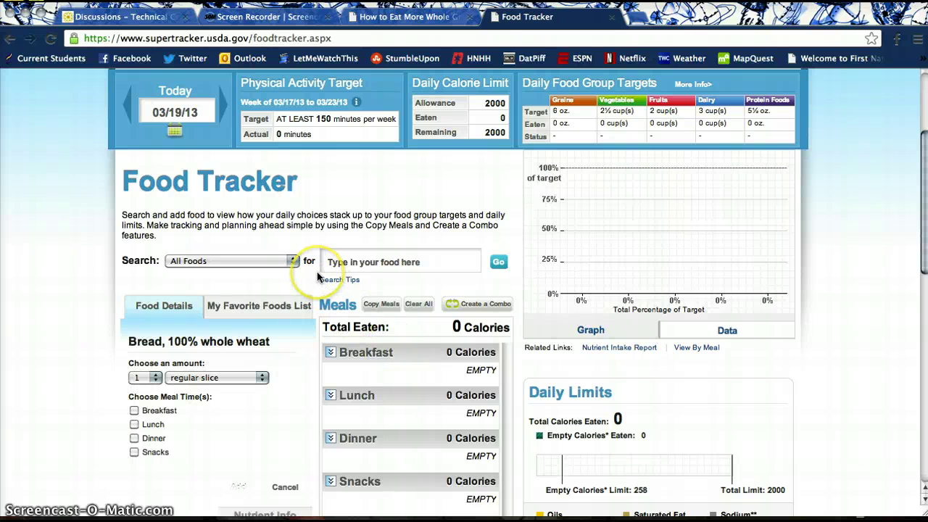
scroll(250, 286, "down", 2)
Set the whole wheat bread's amount to 2 regular slices, assign it to Breakfast, and add it to the day's meals.
left_click(153, 316)
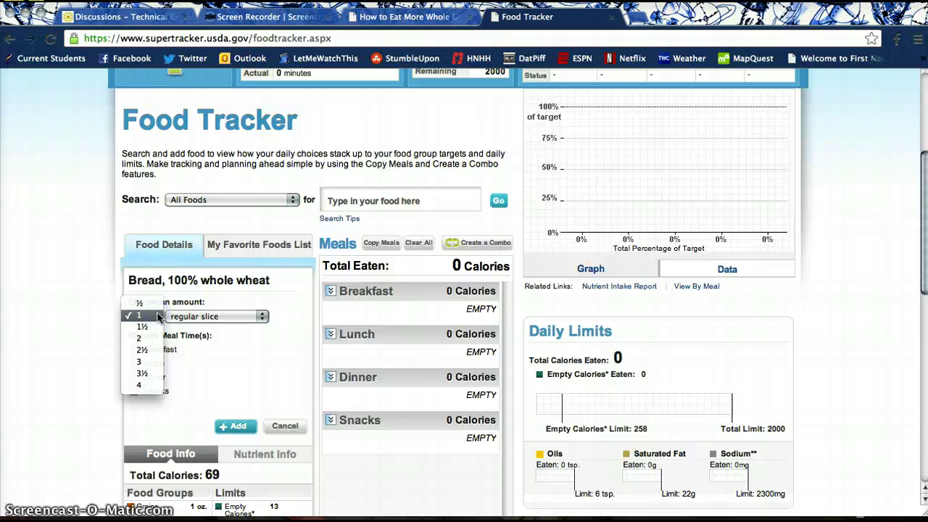
left_click(158, 316)
left_click(209, 316)
left_click(149, 316)
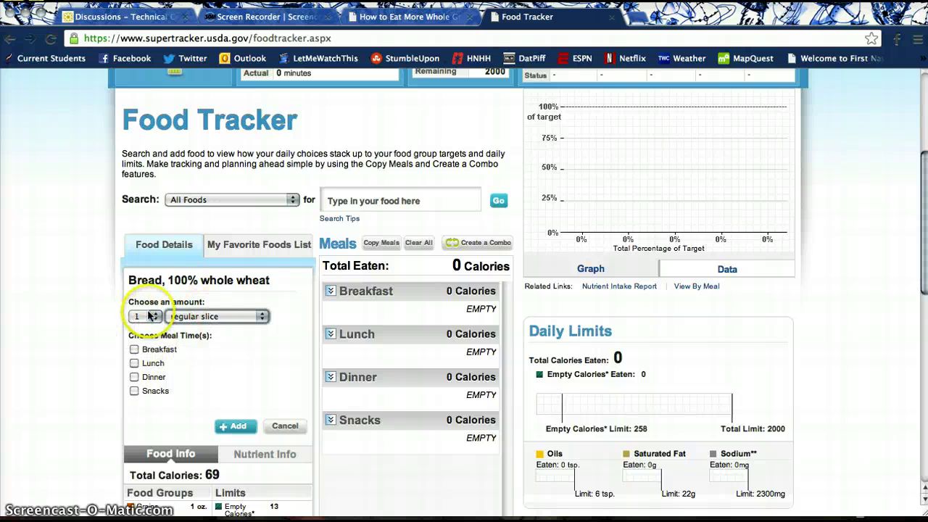
left_click(150, 317)
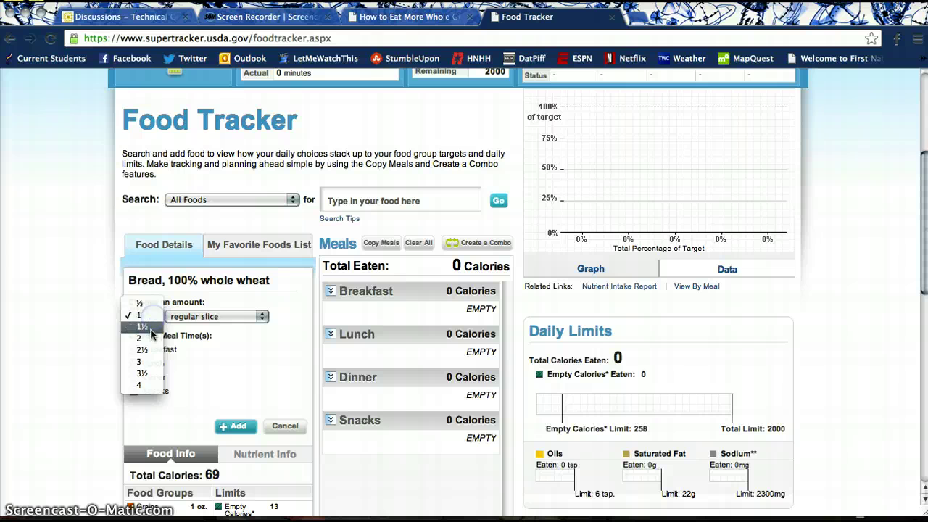
left_click(141, 337)
left_click(134, 349)
left_click(242, 426)
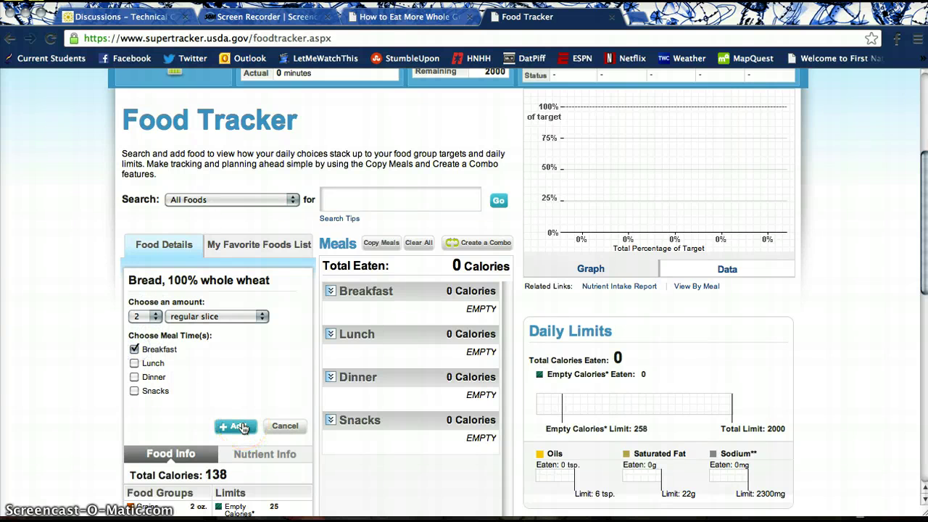
left_click(242, 427)
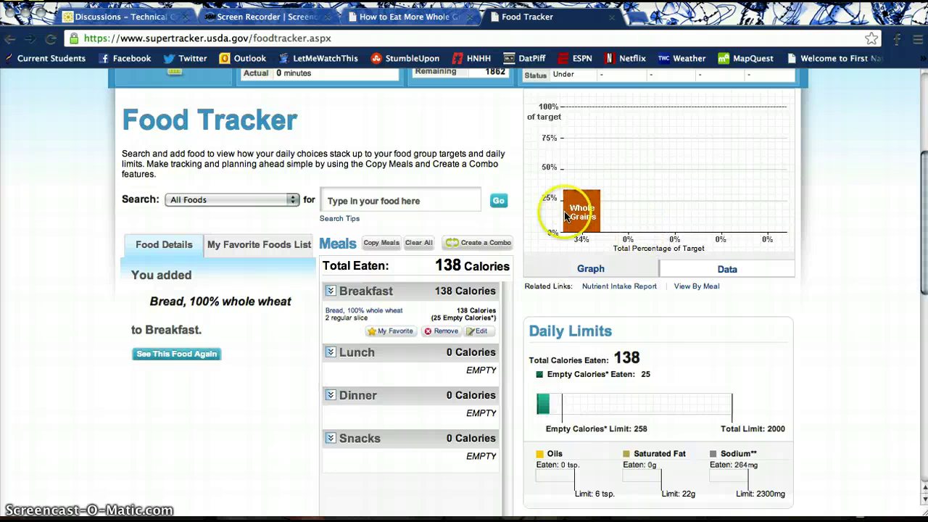
Review the Food Tracker's calorie allowance, food group graph, meals list and Daily Limits after adding the bread.
scroll(464, 163, "up", 2)
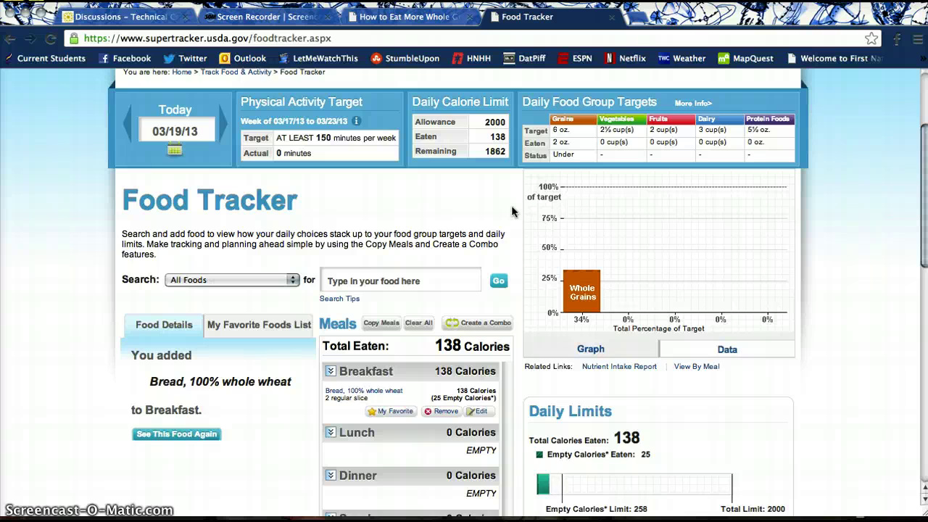
scroll(511, 210, "down", 2)
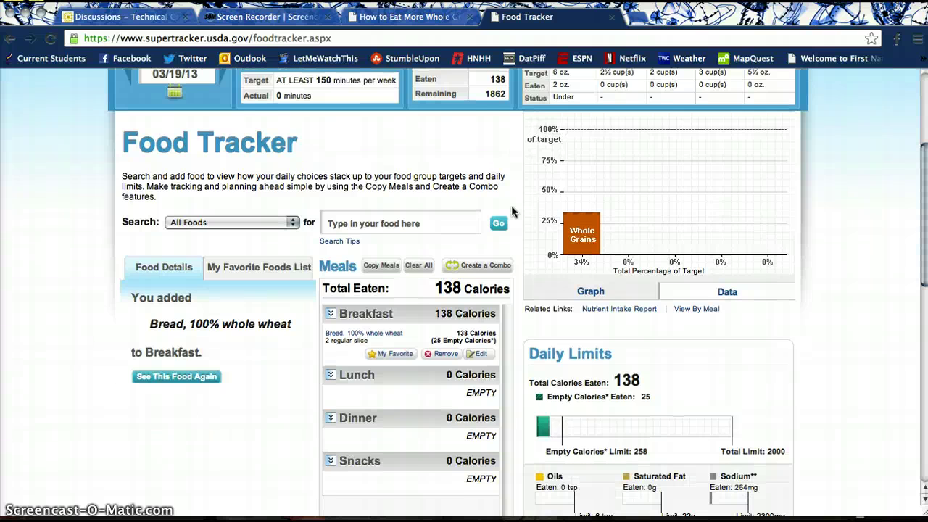
scroll(512, 210, "down", 2)
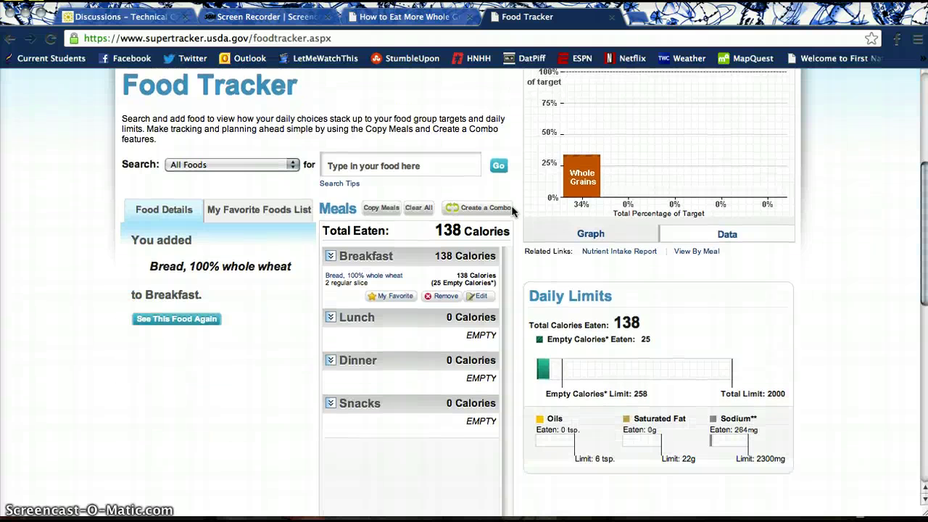
scroll(511, 205, "down", 1)
scroll(511, 205, "down", 1)
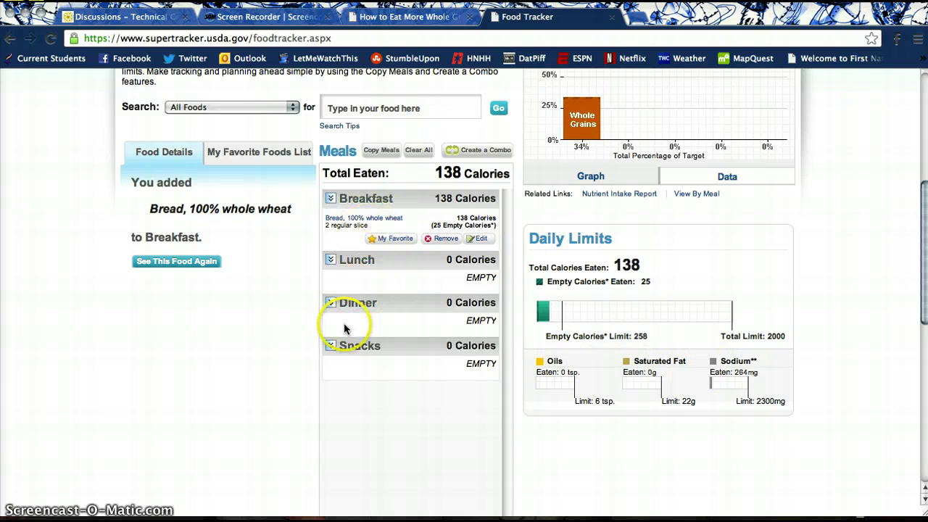
Log in to the existing SuperTracker account with the prefilled credentials.
scroll(295, 290, "up", 3)
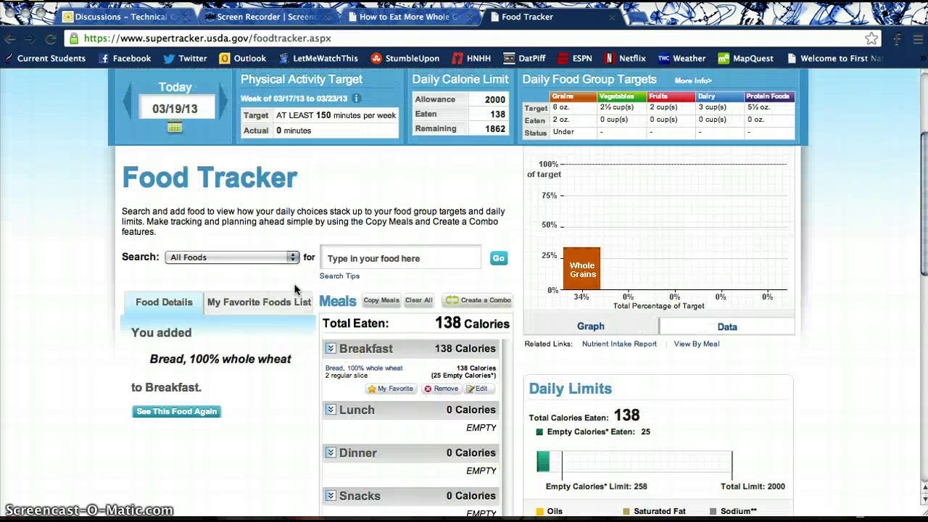
scroll(293, 286, "up", 3)
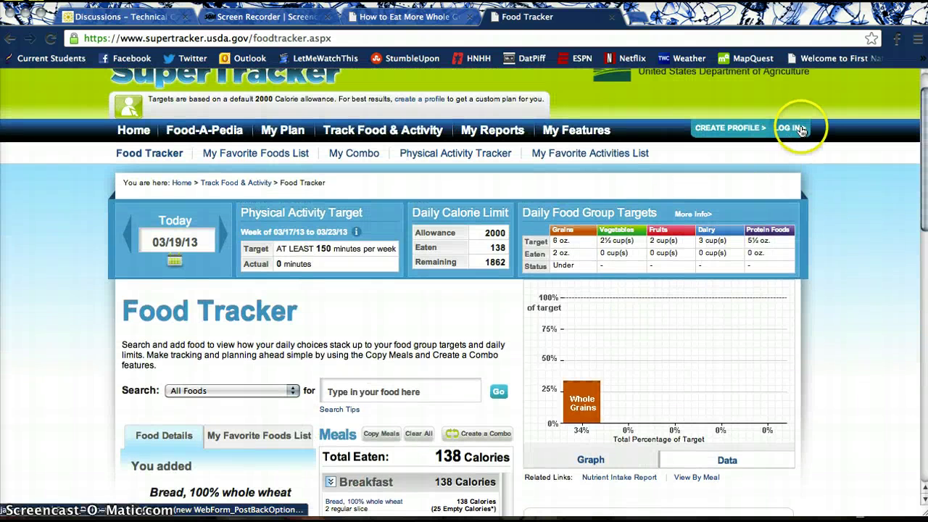
left_click(801, 129)
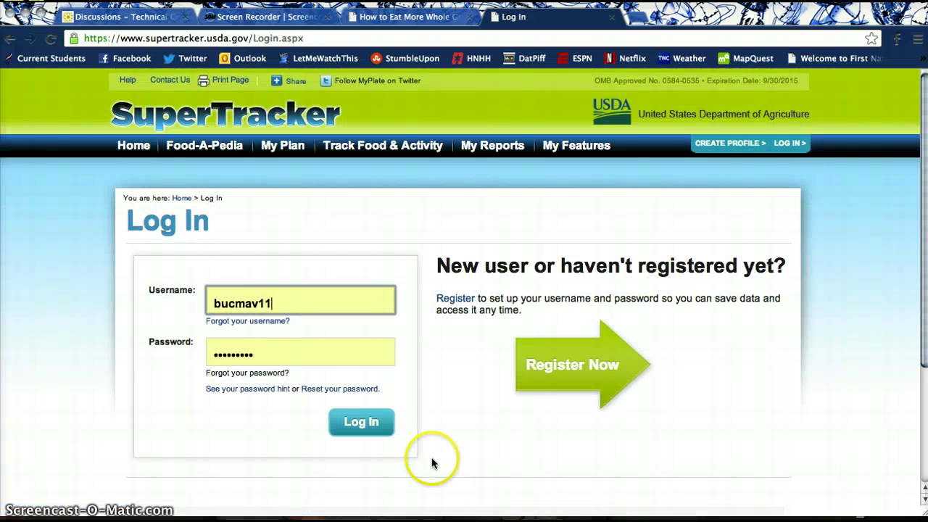
left_click(360, 428)
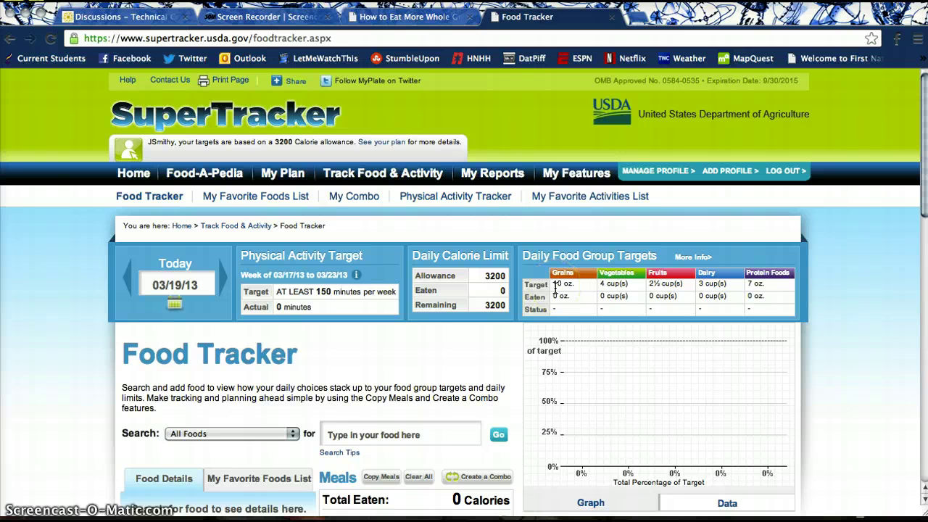
Review the profile's daily calorie and food group targets, then open My Favorite Foods List in the Food Tracker.
left_click(485, 280)
mouse_move(507, 275)
scroll(507, 276, "down", 3)
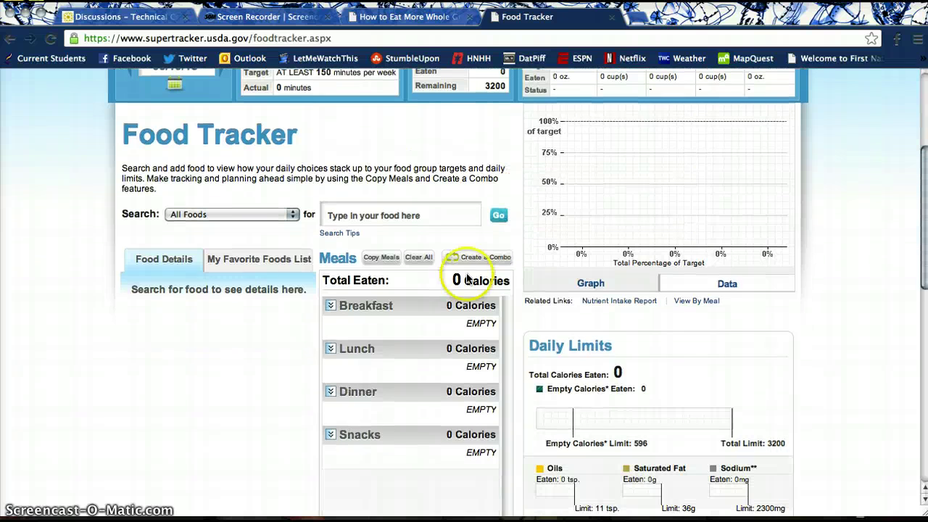
left_click(234, 262)
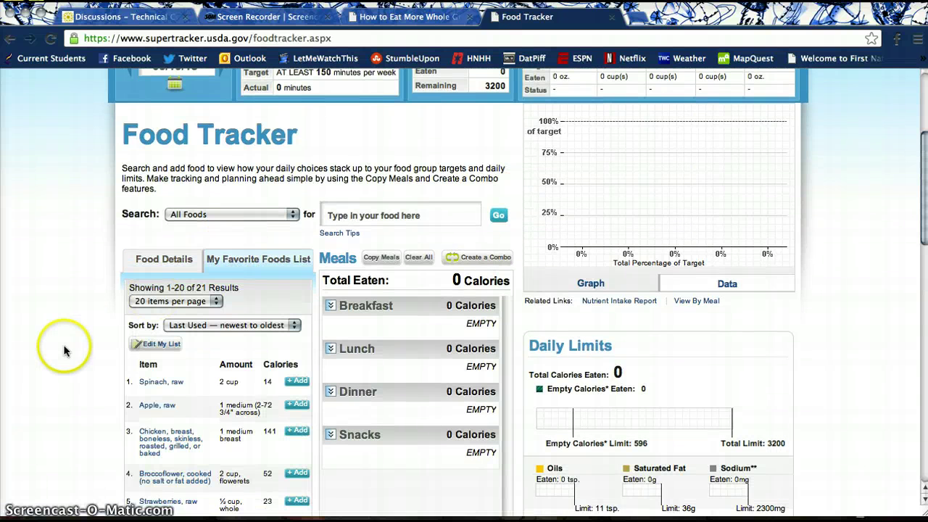
scroll(64, 350, "down", 3)
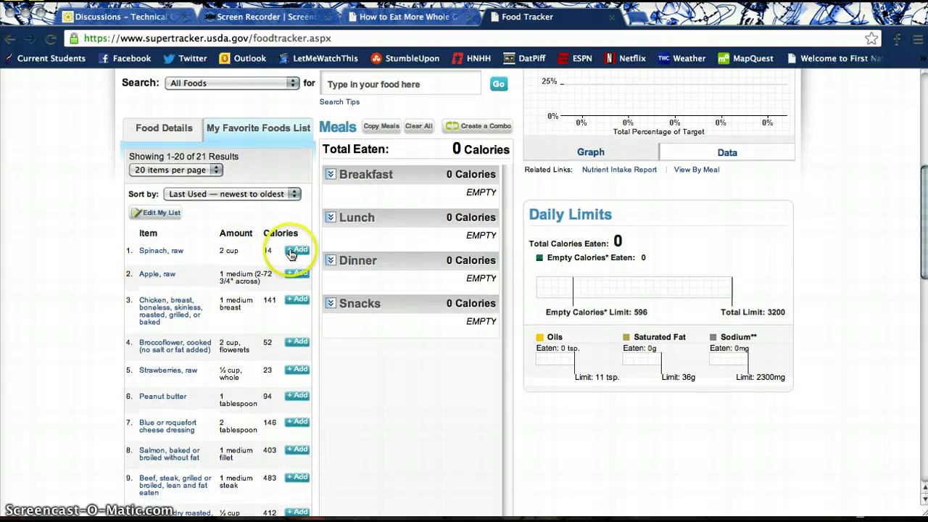
Add 1 medium roasted, grilled or baked boneless, skinless chicken breast from the favorite foods to Lunch.
left_click(294, 302)
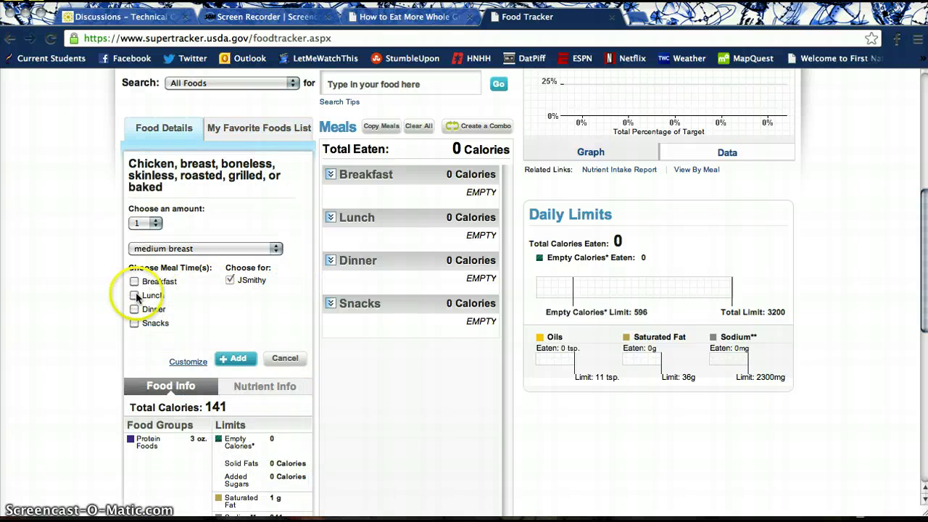
left_click(135, 295)
left_click(234, 360)
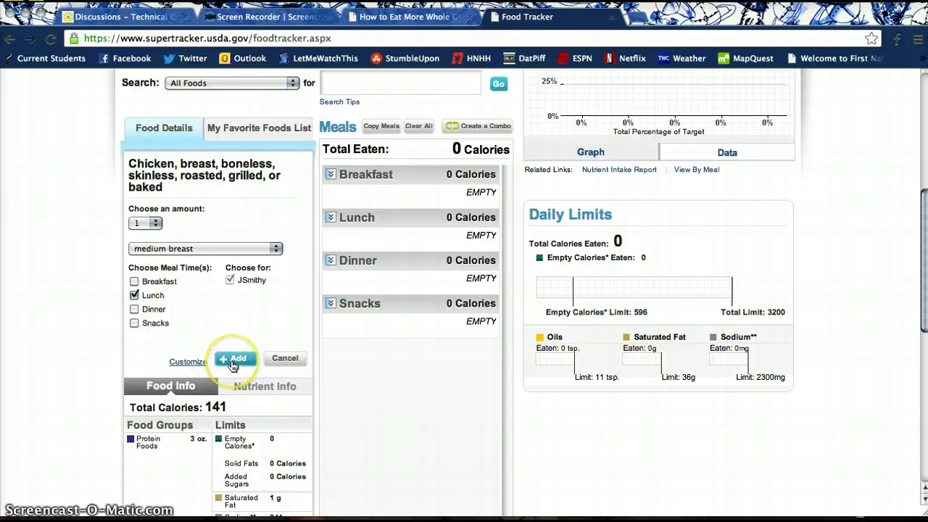
left_click(530, 134)
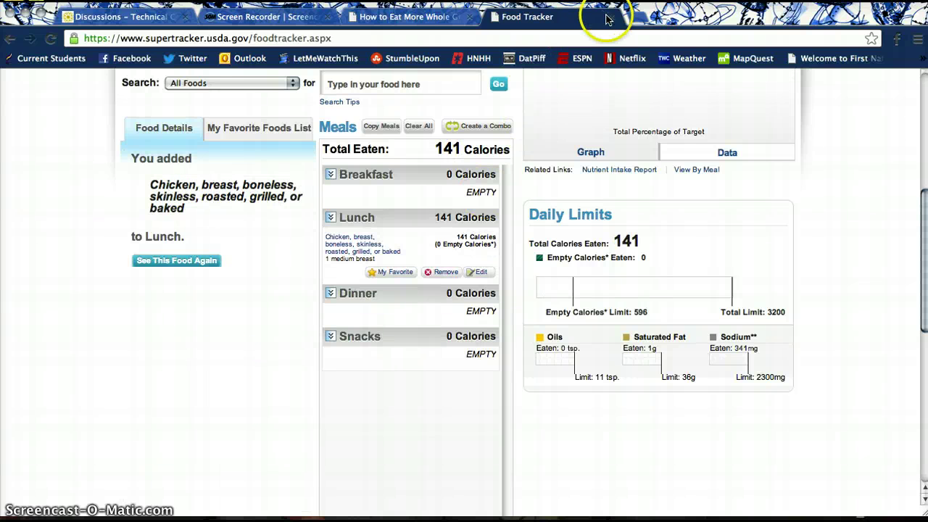
Go to the My Reports overview and open the Food Groups & Calories report.
scroll(526, 140, "up", 2)
scroll(526, 140, "up", 8)
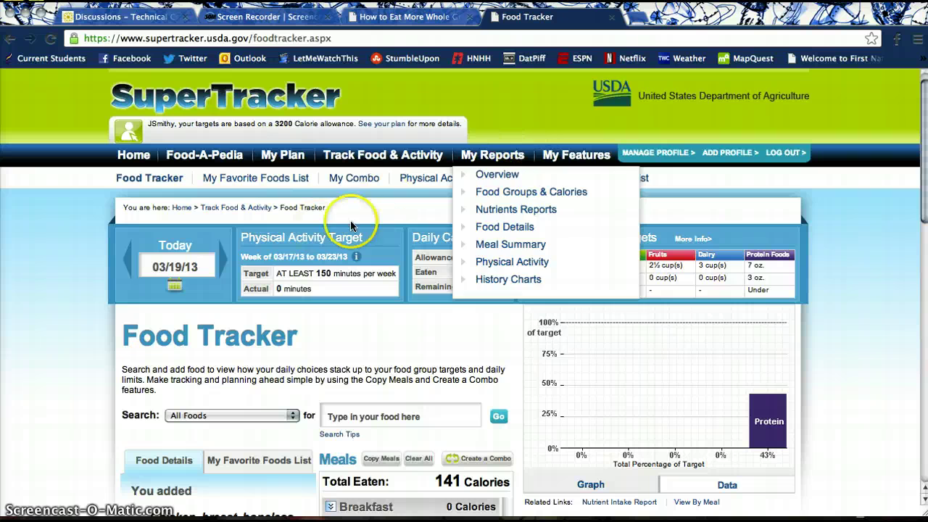
mouse_move(480, 160)
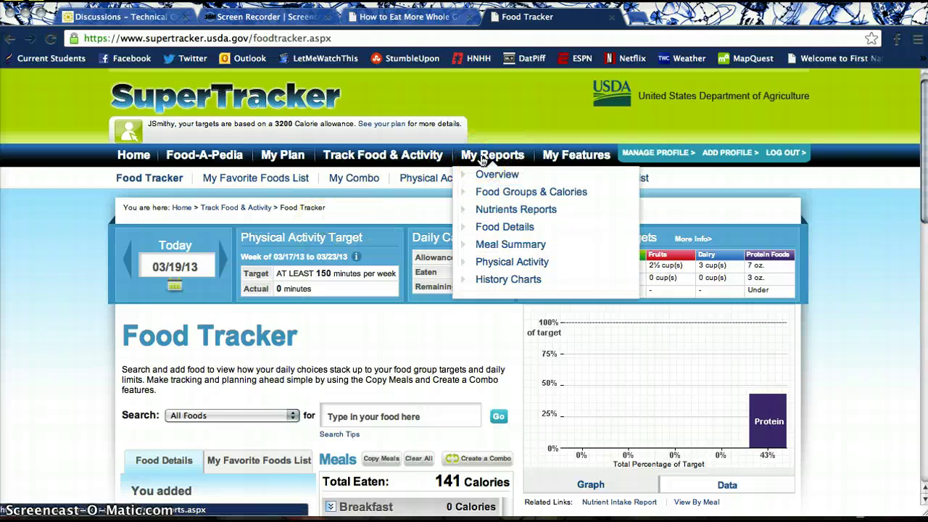
left_click(478, 173)
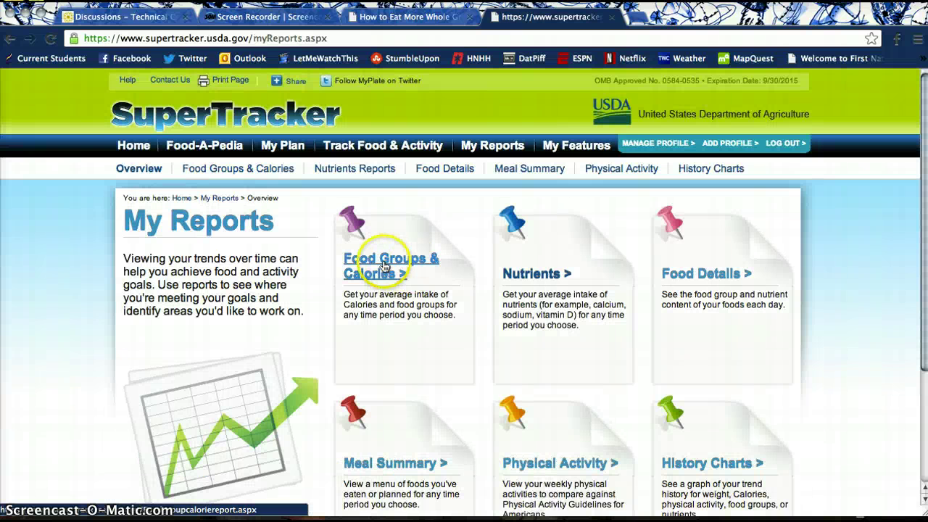
left_click(384, 267)
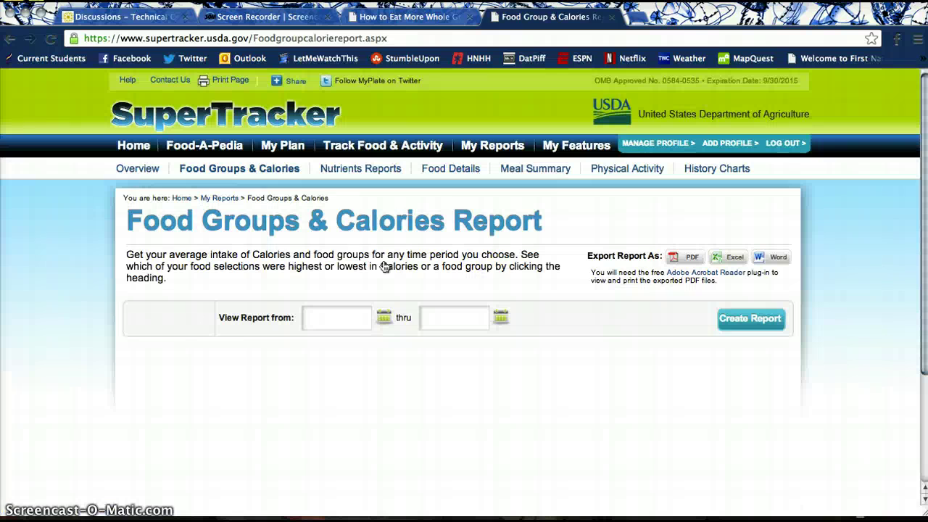
Create the Food Groups & Calories report for 02/23/13 through 03/03/13 and review its targets, average intakes and statuses.
left_click(384, 320)
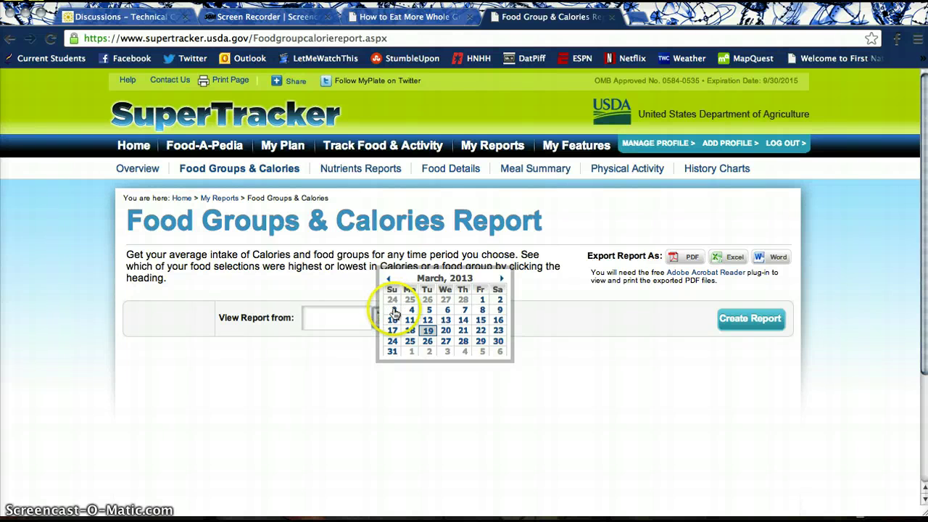
left_click(392, 309)
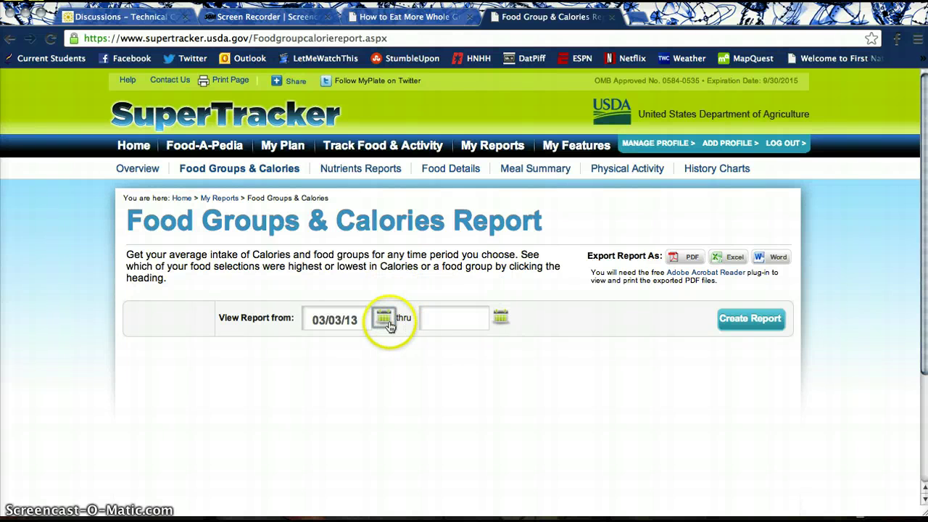
left_click(384, 317)
left_click(387, 279)
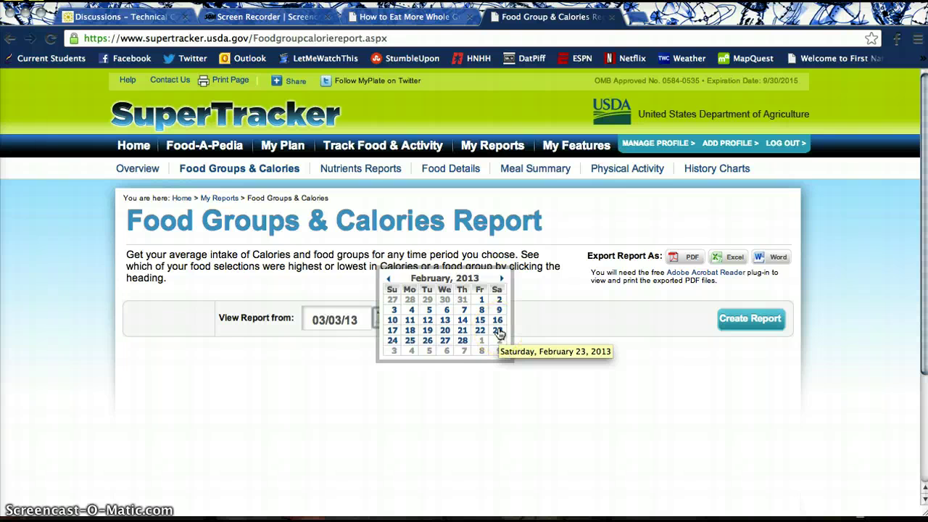
left_click(498, 331)
left_click(503, 316)
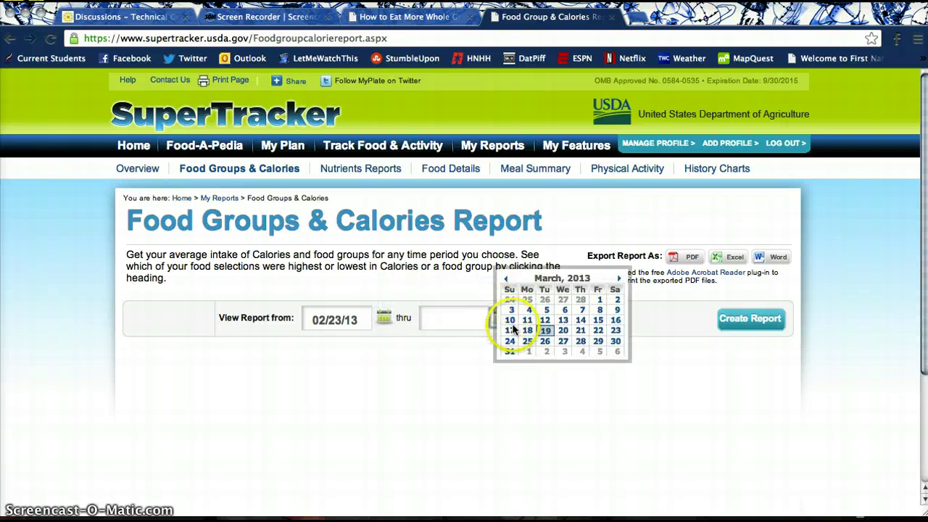
left_click(511, 312)
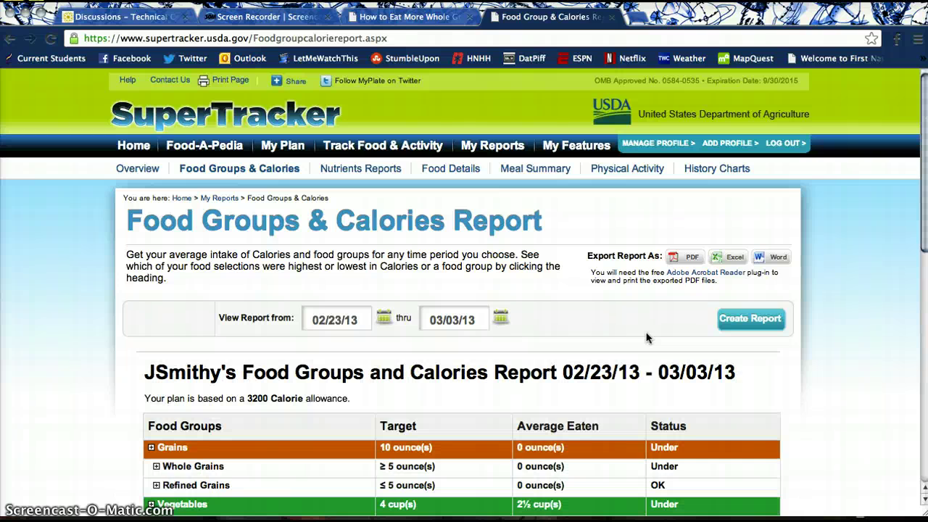
scroll(537, 360, "down", 7)
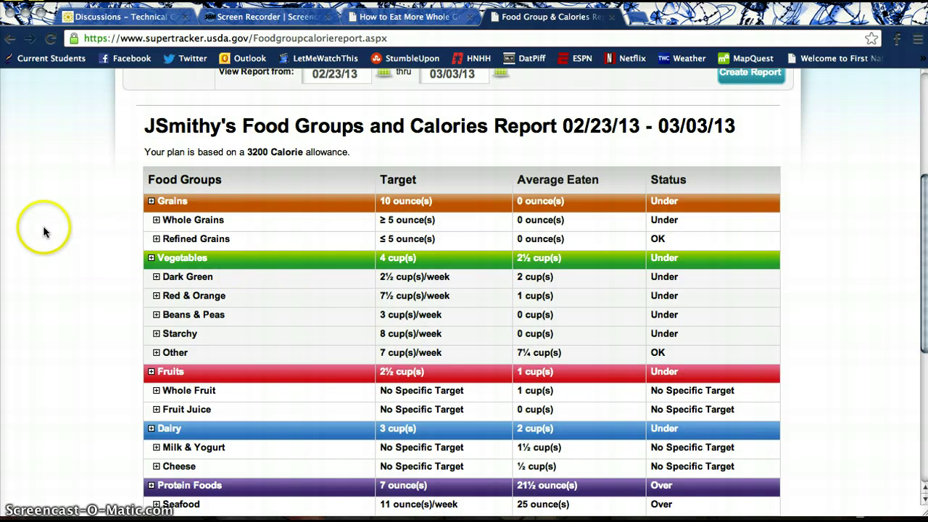
scroll(44, 230, "down", 4)
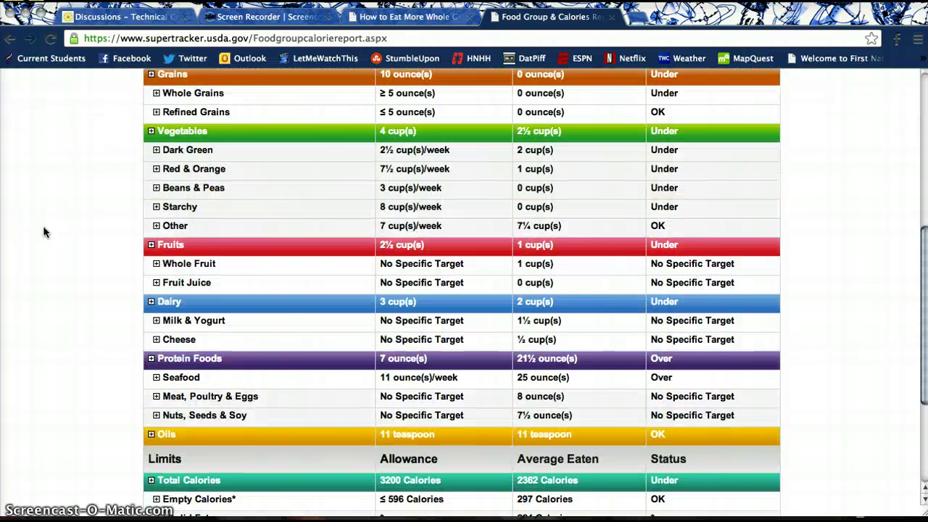
Open the Nutrients Report from My Reports.
scroll(42, 230, "up", 7)
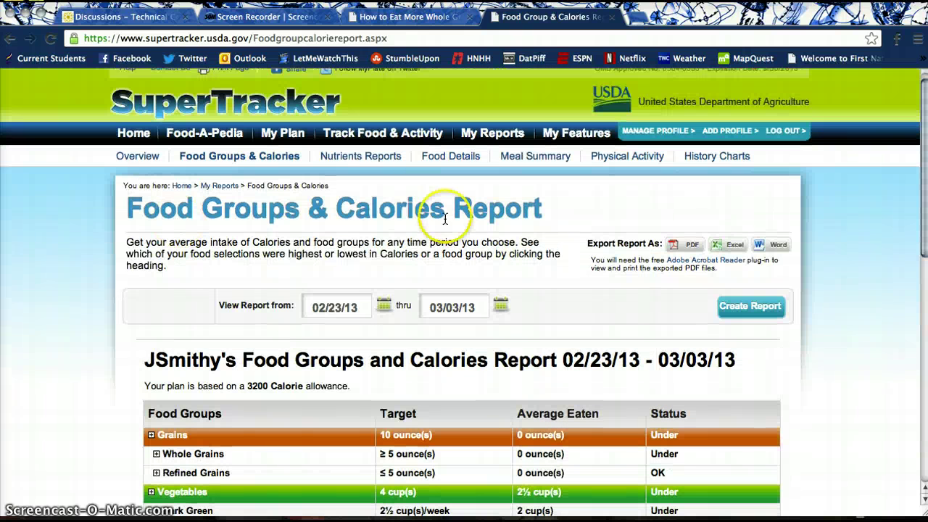
mouse_move(479, 135)
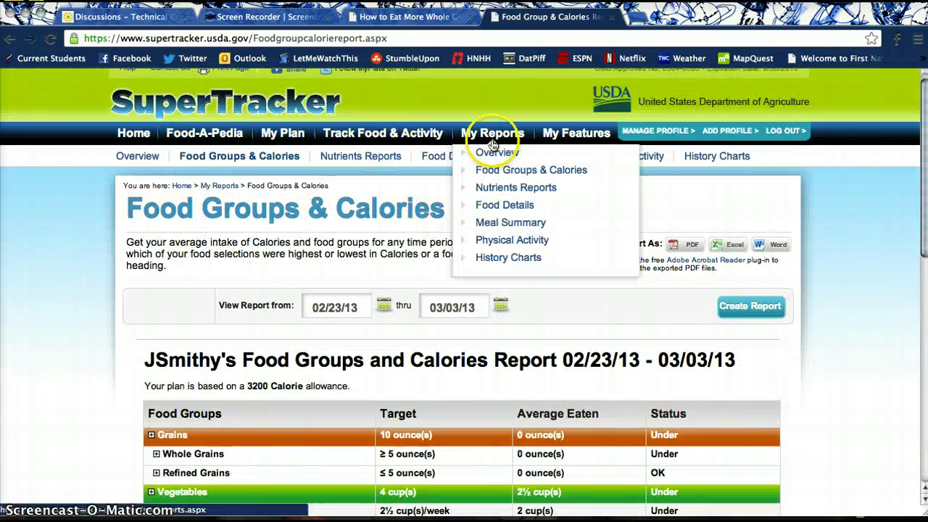
left_click(512, 190)
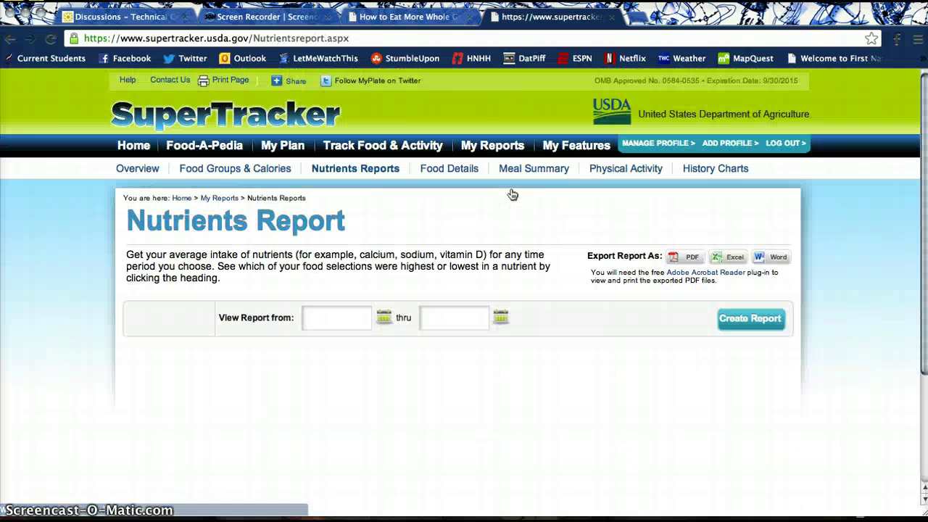
Create the Nutrients Report for 02/23/13 through 03/03/13 and review the targets, average intakes and statuses for nutrients, minerals and vitamins.
left_click(384, 316)
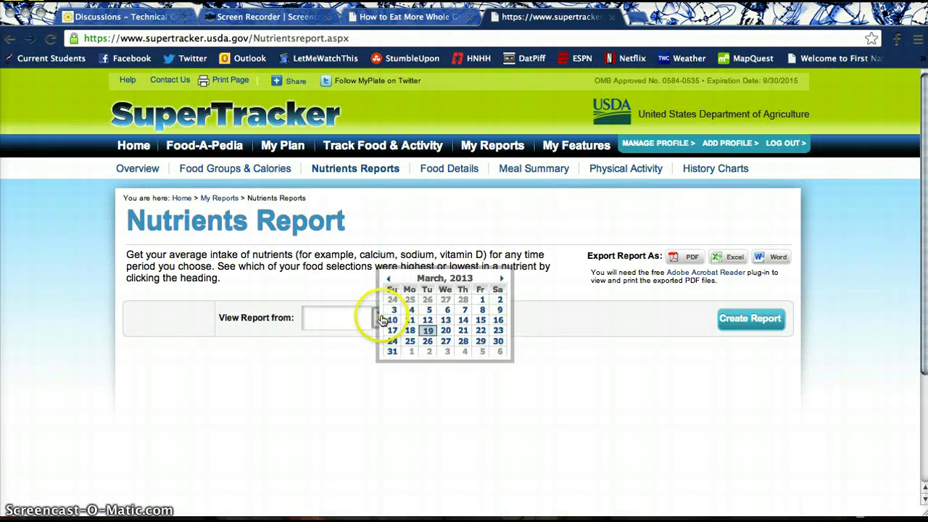
left_click(389, 280)
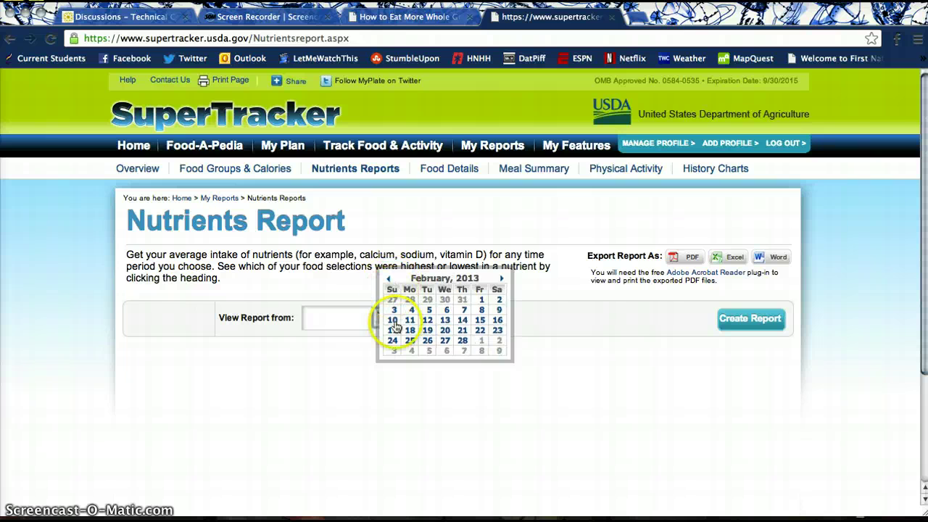
left_click(496, 329)
left_click(498, 319)
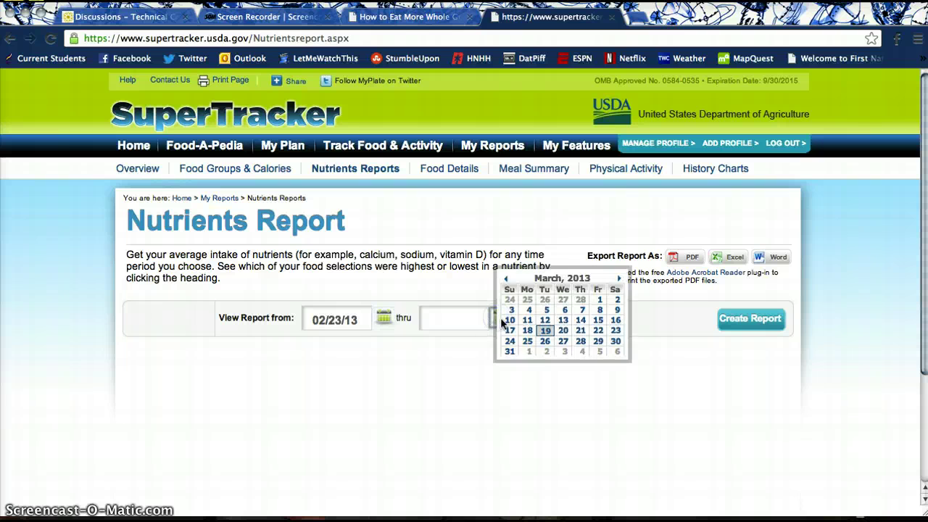
left_click(500, 315)
left_click(761, 324)
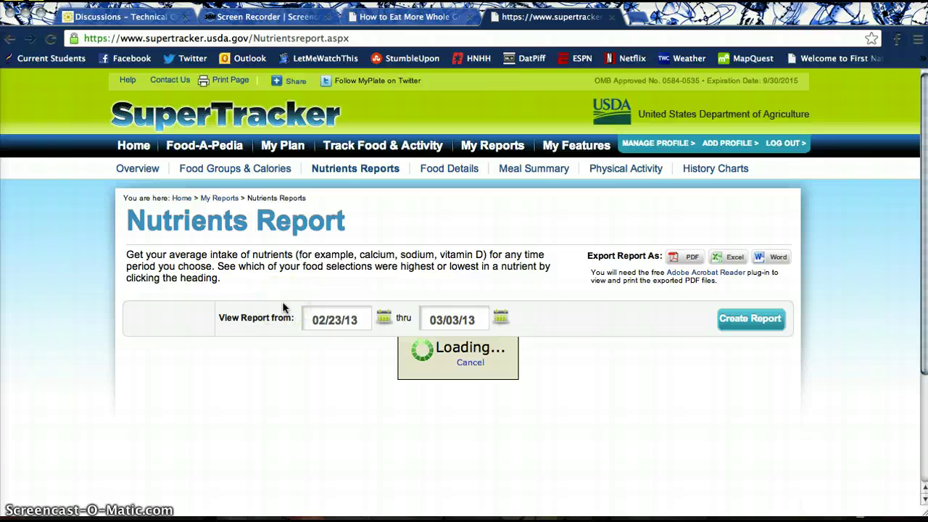
scroll(282, 308, "down", 3)
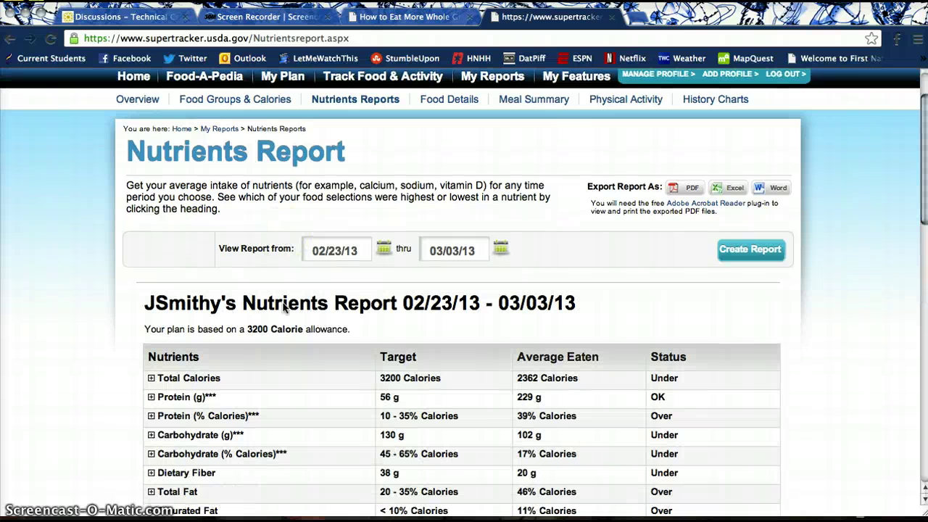
scroll(283, 308, "down", 2)
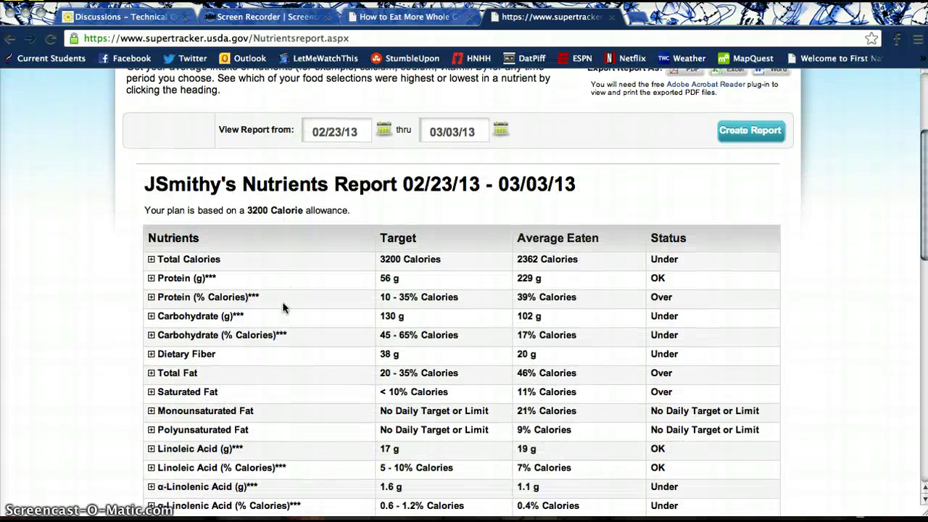
scroll(282, 309, "down", 6)
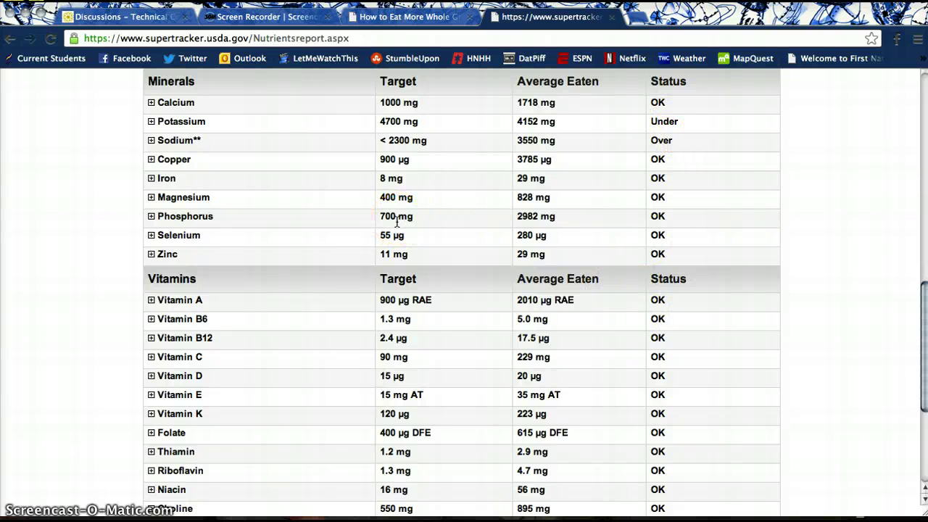
scroll(397, 222, "up", 5)
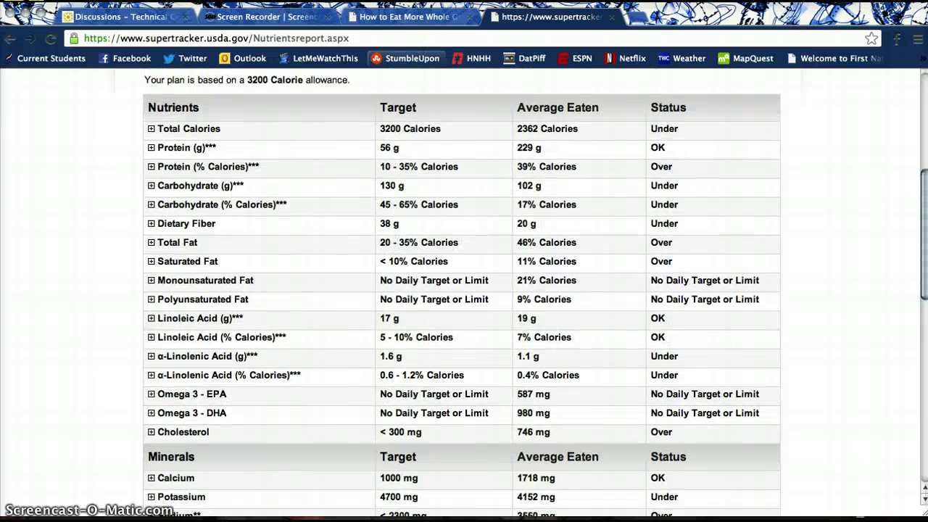
Close SuperTracker and open the 10 Tips Nutrition Education Series from ChooseMyPlate.gov's Printable Materials & Ordering page.
left_click(612, 17)
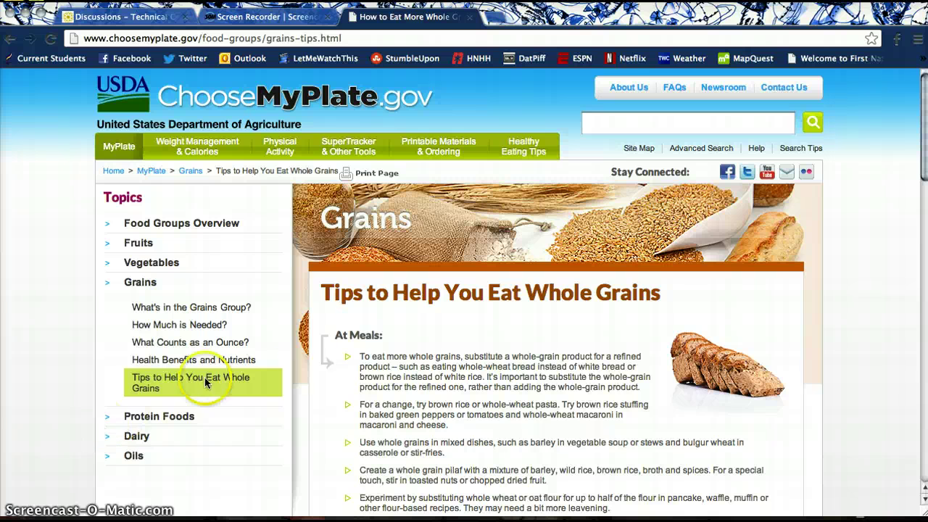
left_click(440, 147)
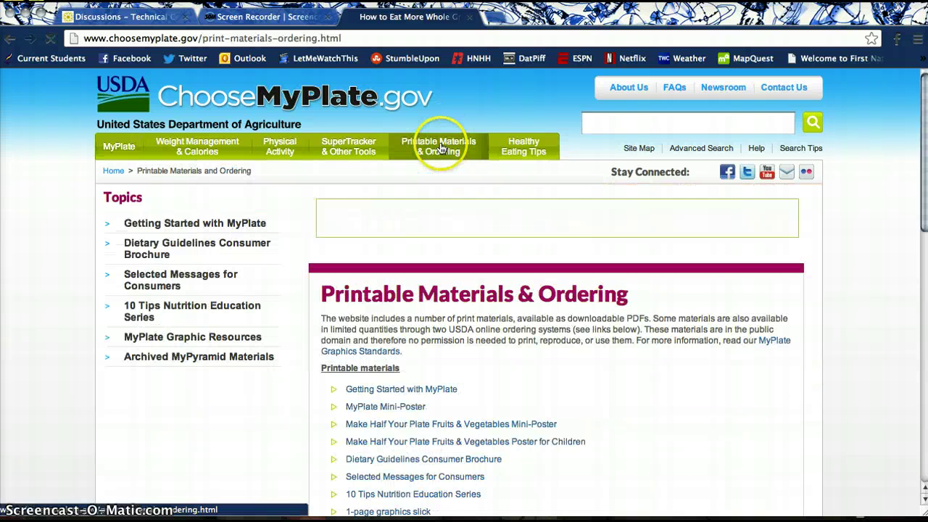
scroll(280, 385, "down", 4)
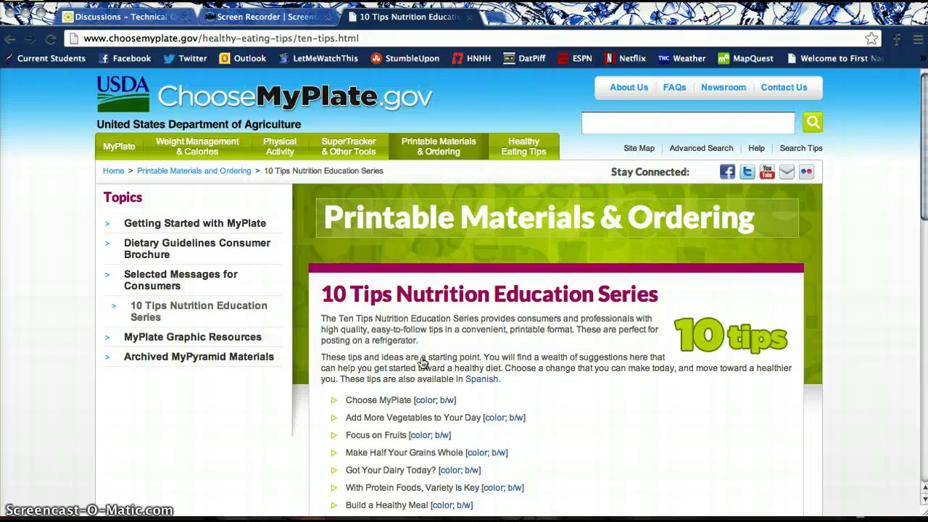
Look through the full list of printable tip sheets in the 10 Tips Nutrition Education Series.
scroll(423, 362, "down", 3)
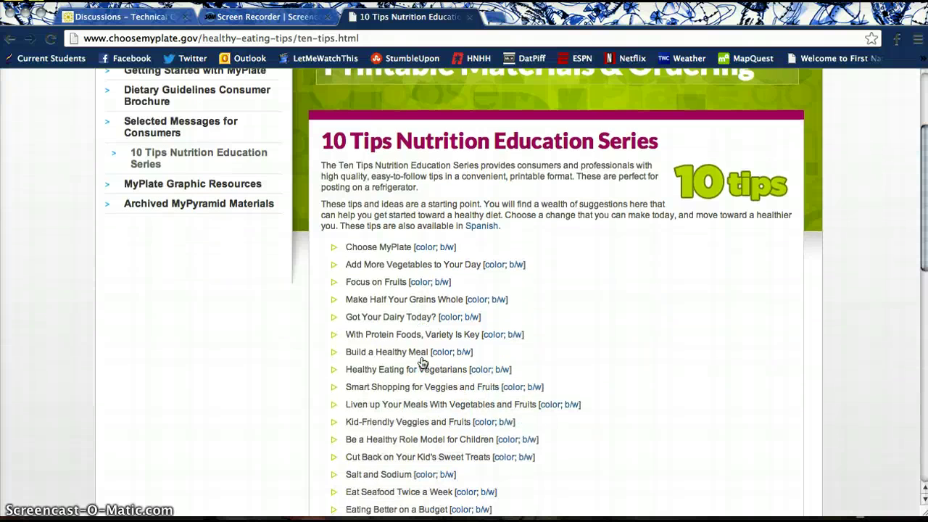
left_click(332, 317)
scroll(333, 319, "down", 3)
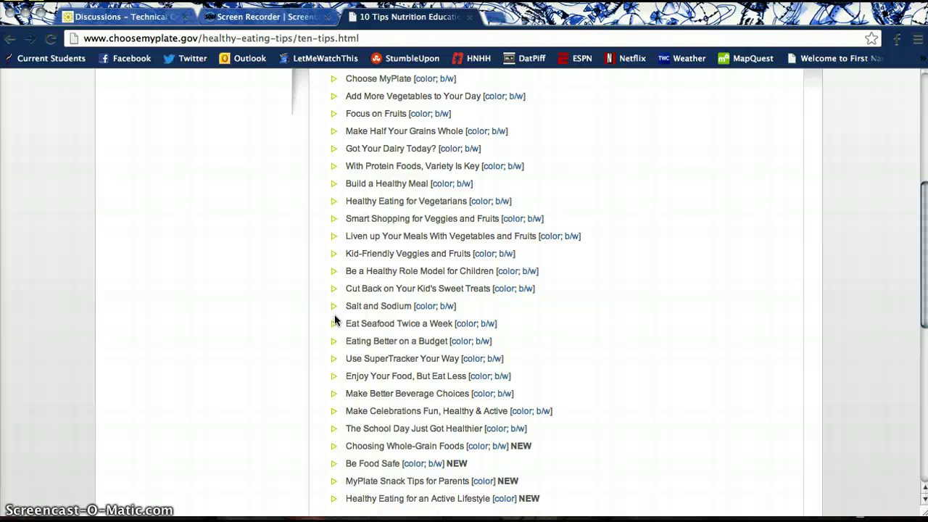
scroll(335, 319, "up", 6)
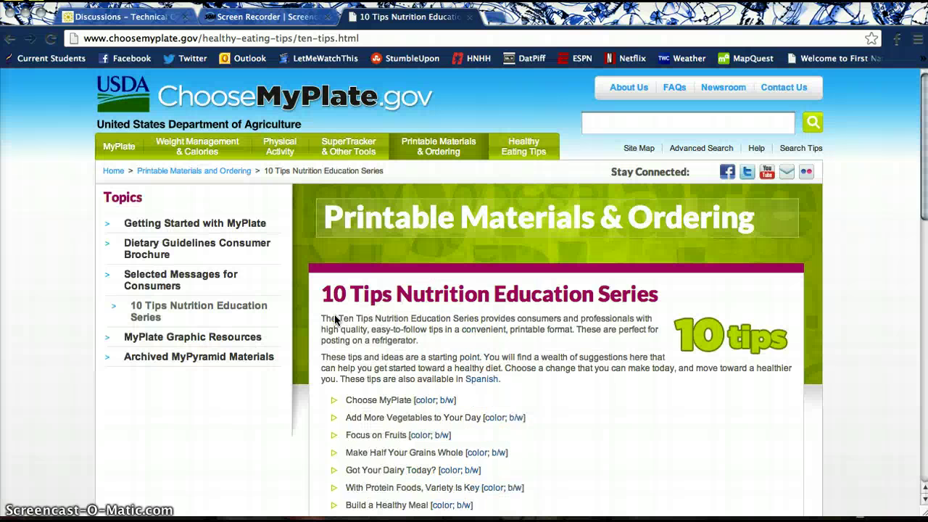
scroll(334, 319, "down", 1)
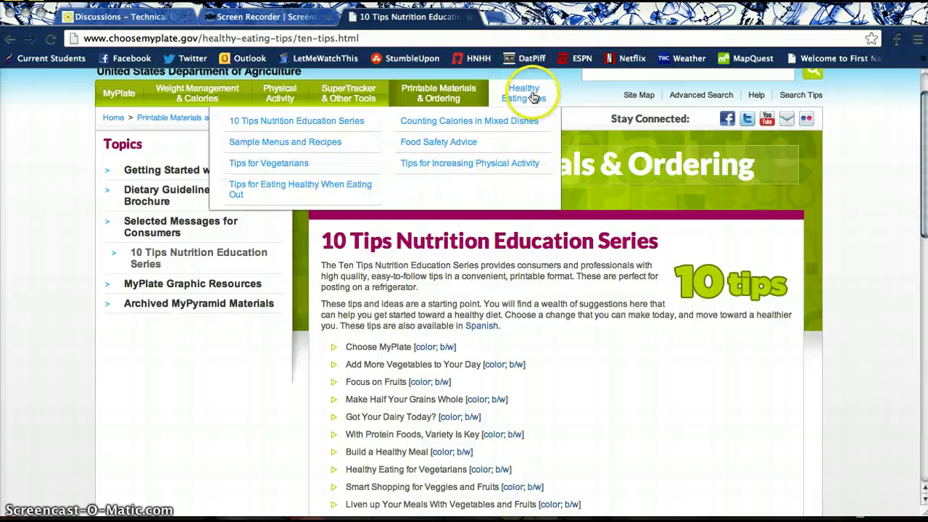
Open Healthy Eating Tips, check its 10 Tips Nutrition Education Series topic and return to the Healthy Eating Tips page.
left_click(533, 96)
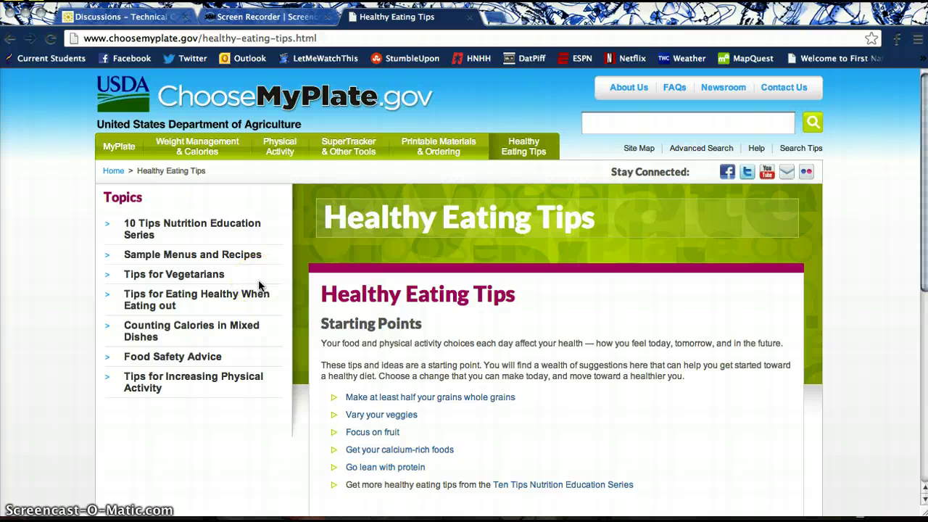
left_click(182, 226)
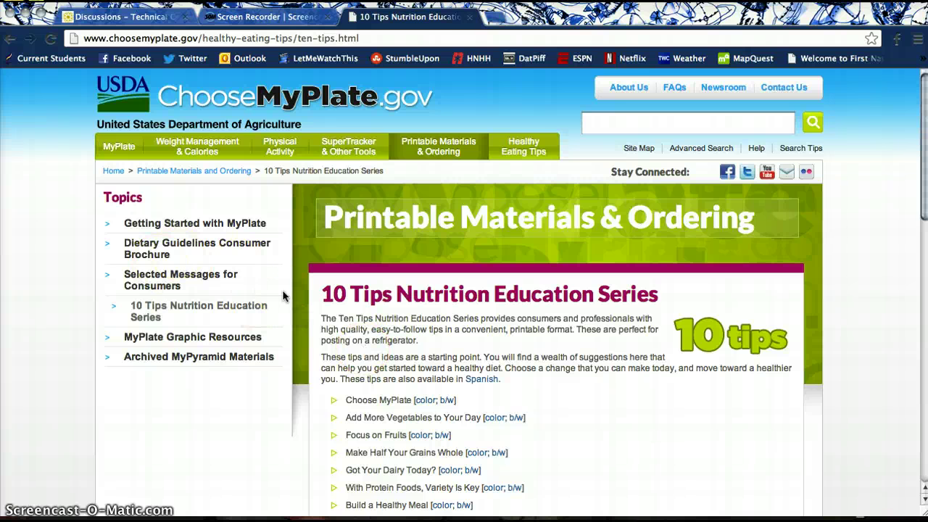
key("BackSpace")
Open the Sample Menus and Recipes topic and look over the listed recipes.
left_click(225, 254)
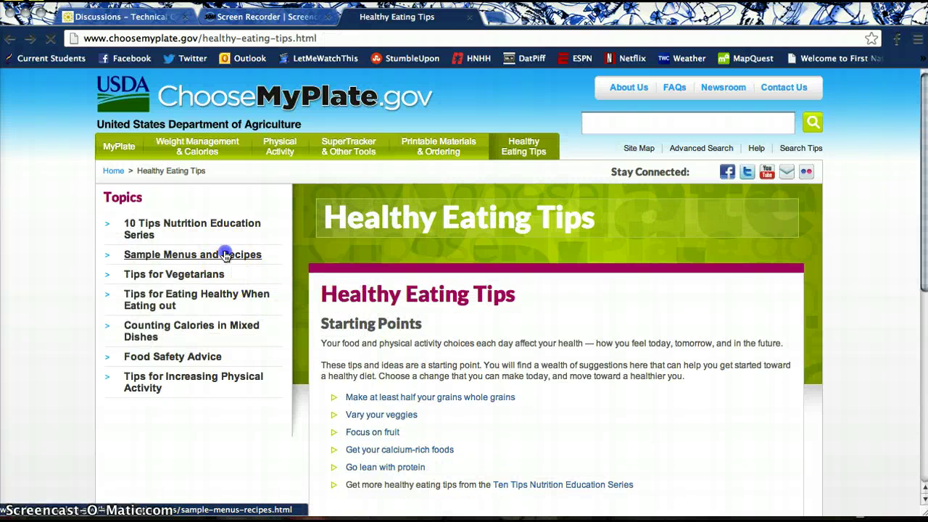
scroll(385, 341, "down", 1)
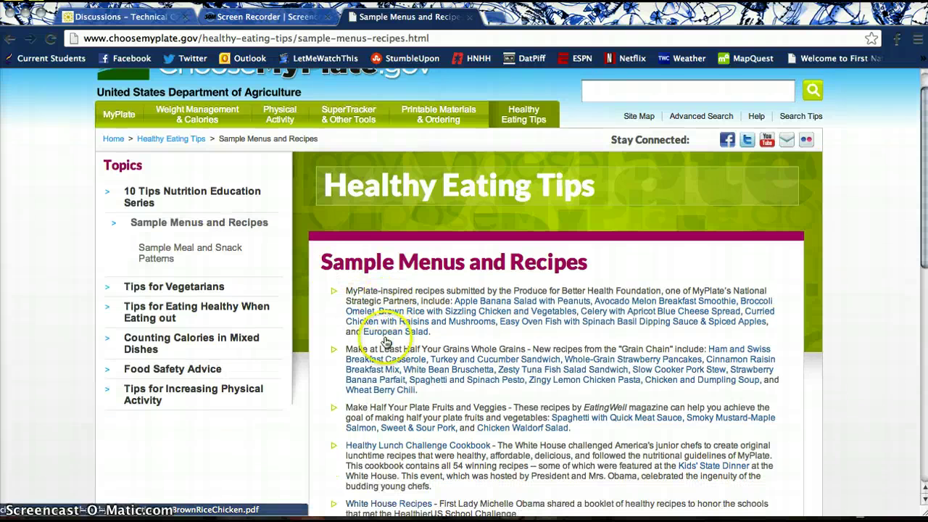
scroll(395, 333, "down", 1)
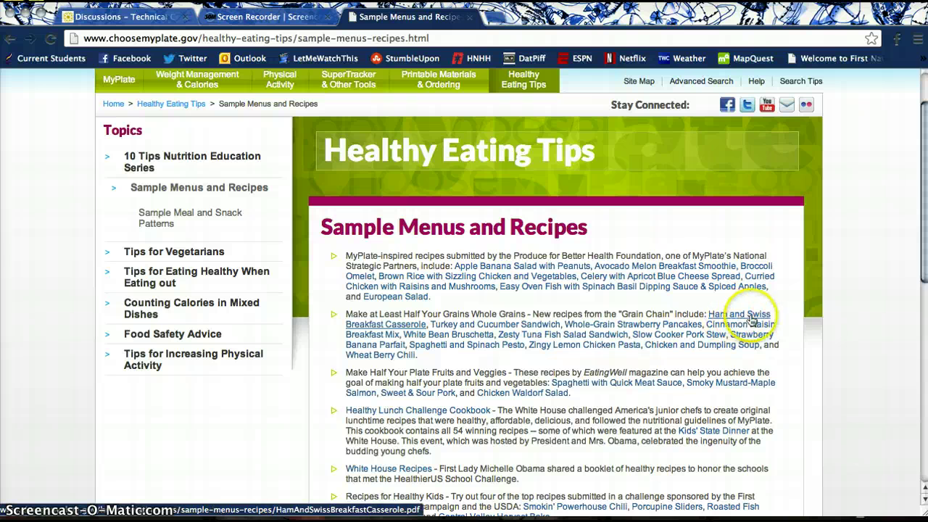
Open the Avocado Melon Breakfast Smoothie recipe, review its ingredients, directions and nutrition facts, and return to the recipe list.
left_click(654, 266)
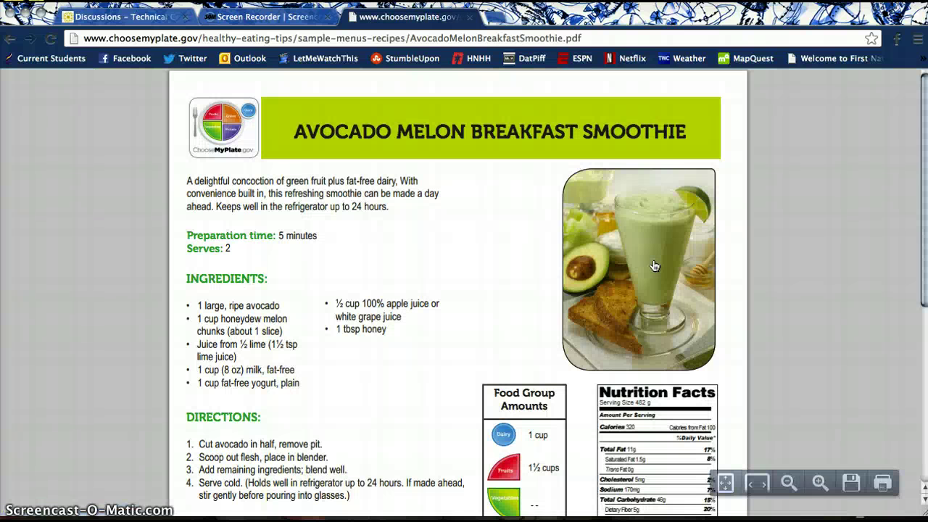
left_click(419, 303)
scroll(419, 303, "down", 4)
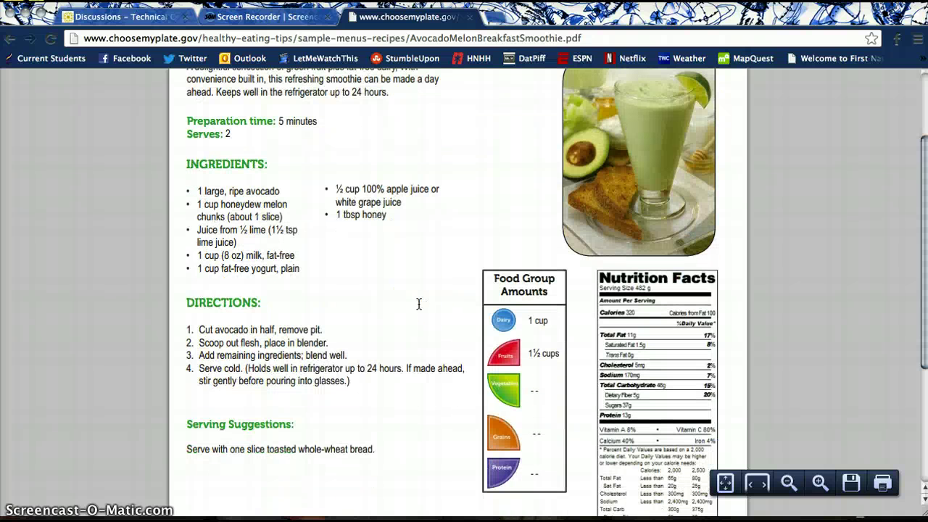
left_click(663, 312)
left_click(402, 288)
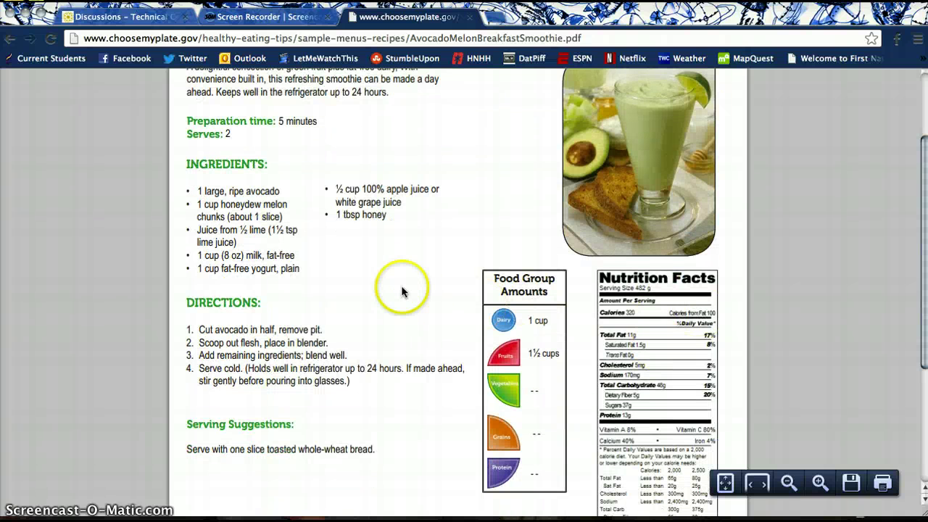
scroll(403, 290, "down", 8)
scroll(402, 290, "up", 12)
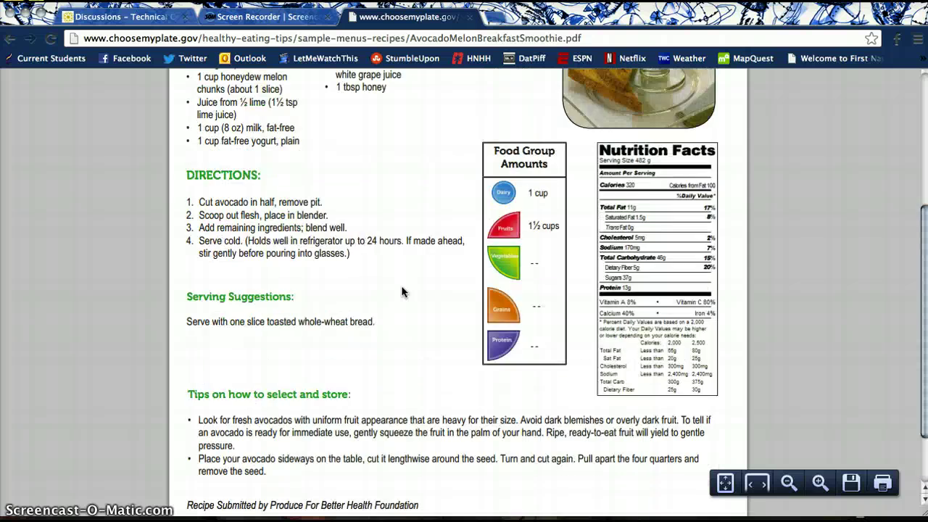
key("alt+Left")
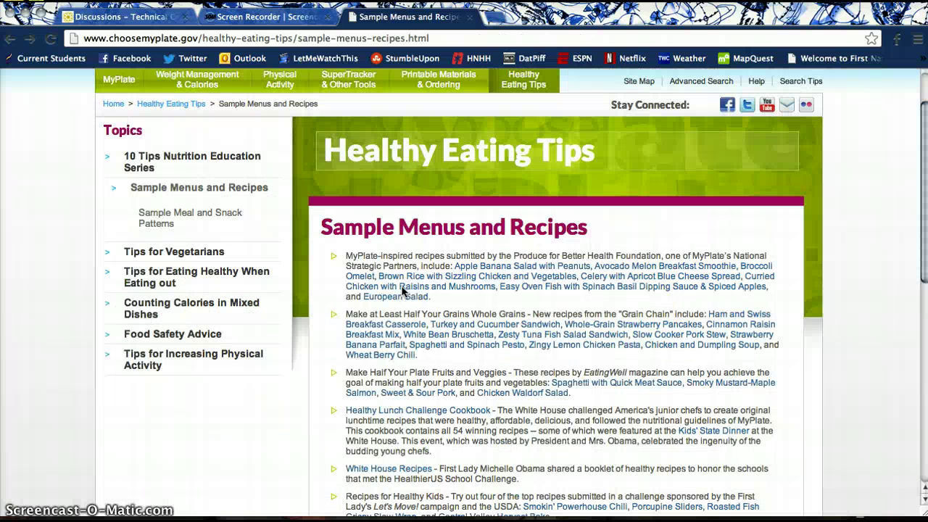
View the Brown Rice with Sizzling Chicken and Vegetables recipe and return to the recipe list.
left_click(505, 281)
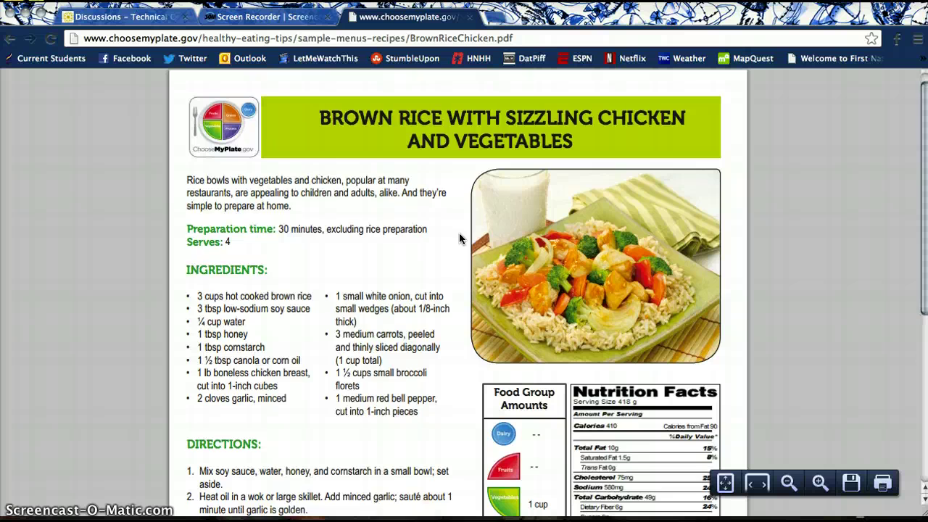
scroll(459, 233, "down", 5)
scroll(459, 233, "up", 2)
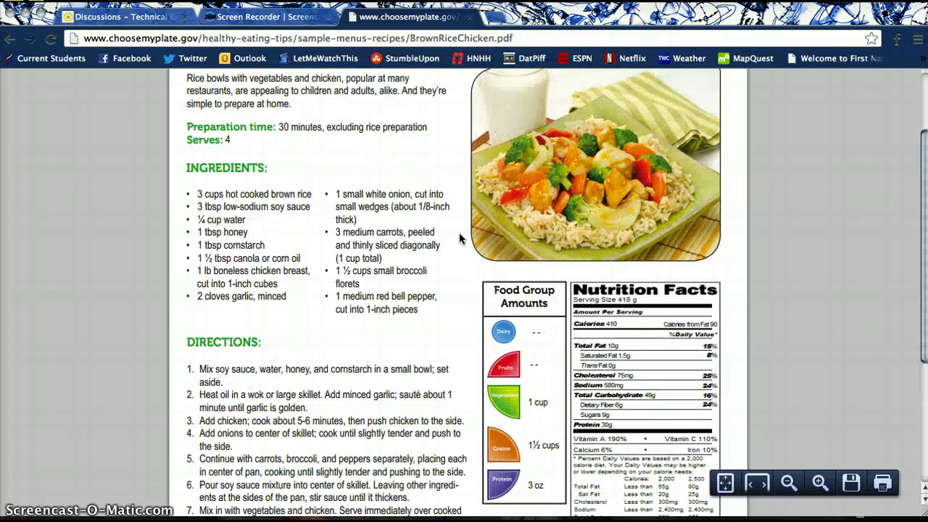
key("alt+Left")
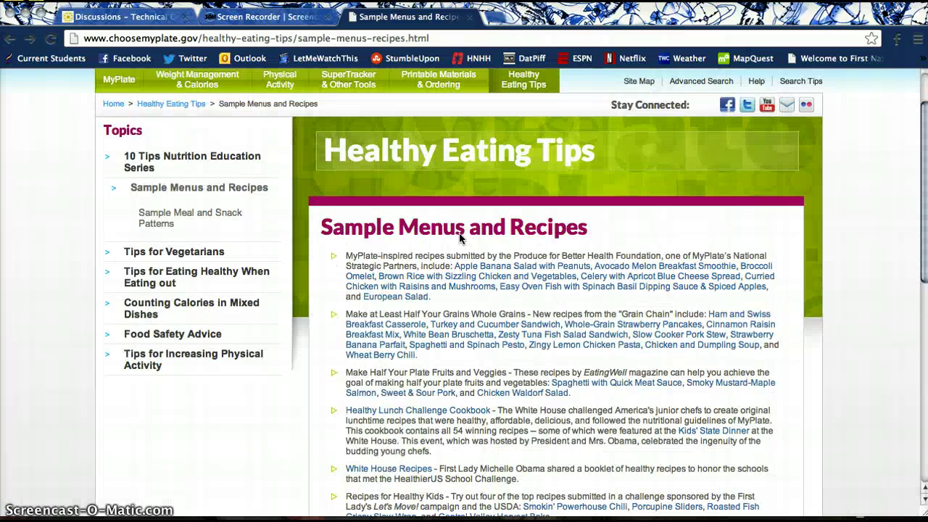
Open the Tips for Vegetarians topic and read through its nutrients to focus on and its meal suggestions.
left_click(186, 253)
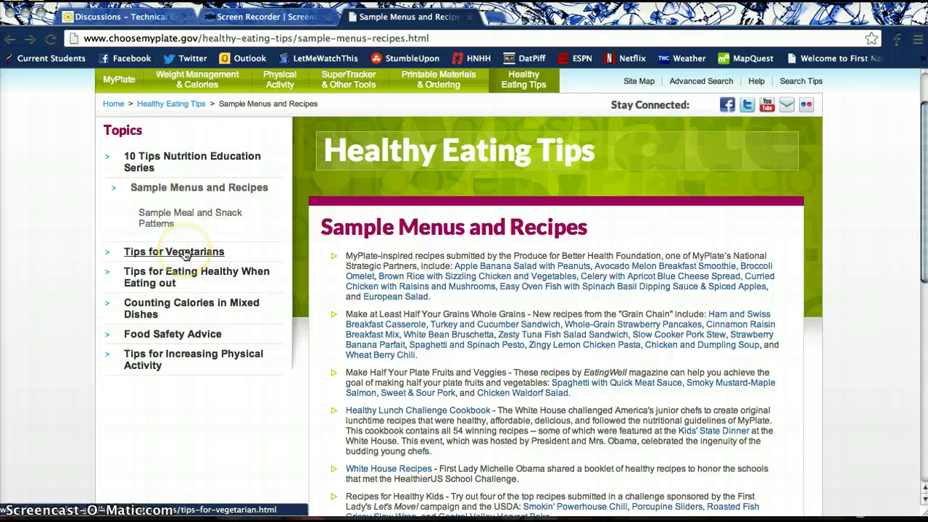
scroll(348, 290, "down", 5)
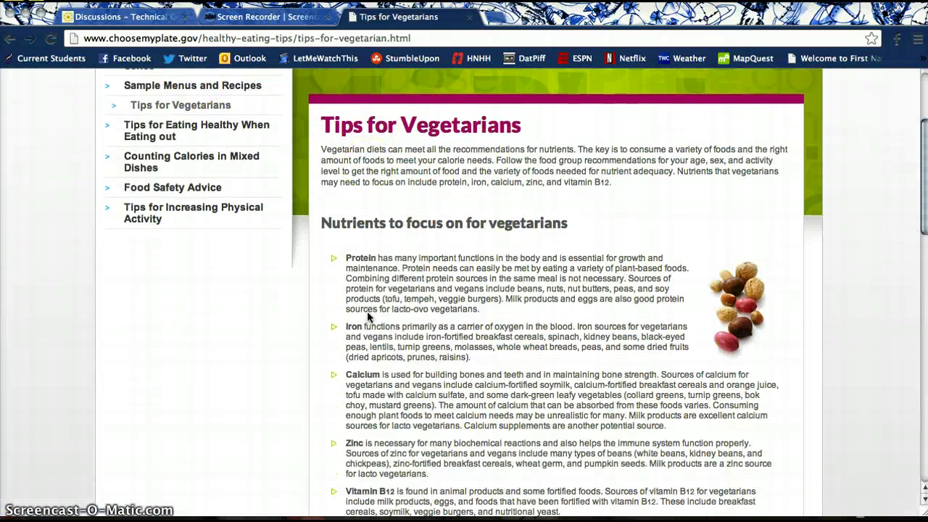
scroll(324, 281, "down", 3)
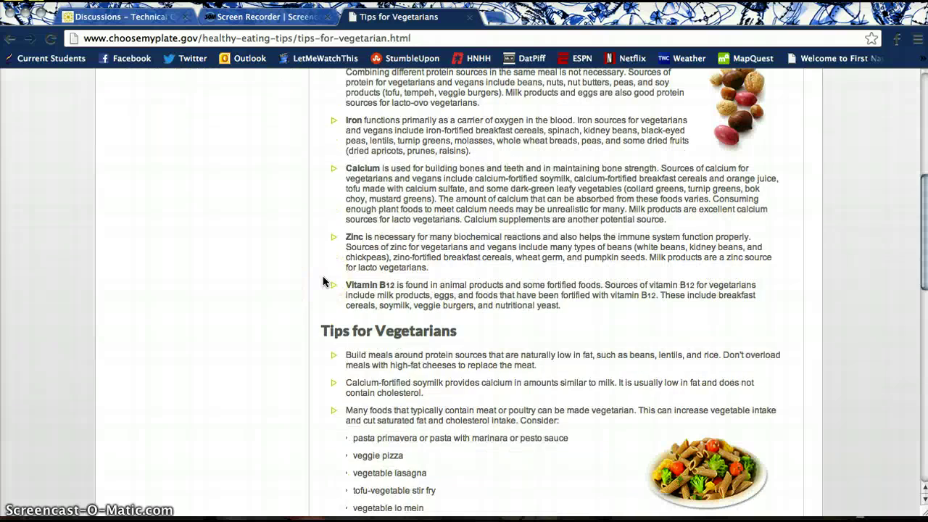
scroll(324, 282, "down", 2)
scroll(323, 281, "down", 3)
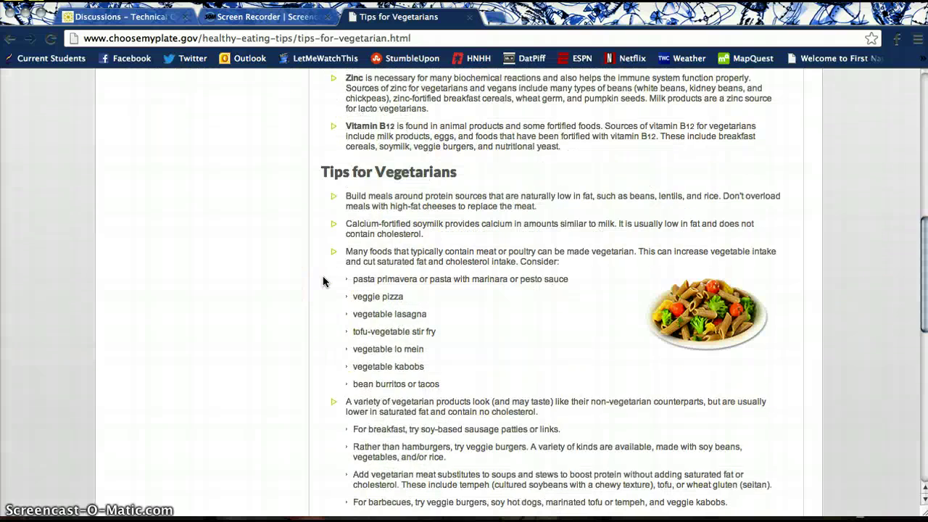
scroll(324, 282, "down", 4)
scroll(323, 281, "down", 3)
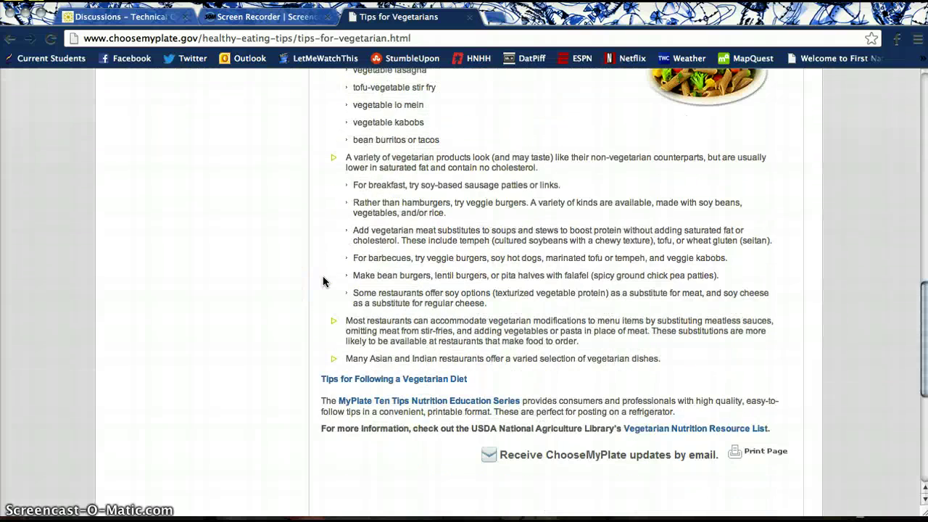
scroll(324, 282, "up", 15)
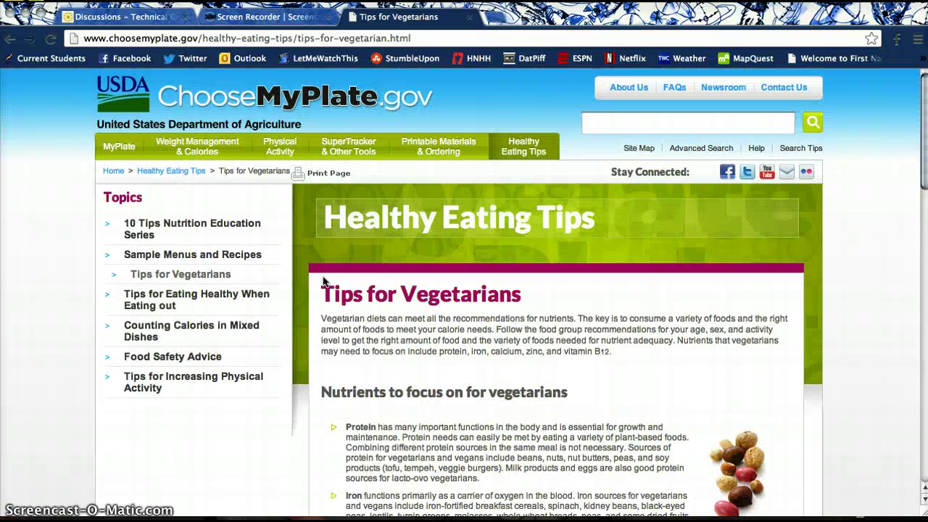
Open the Food Safety Advice topic under Healthy Eating Tips.
left_click(203, 355)
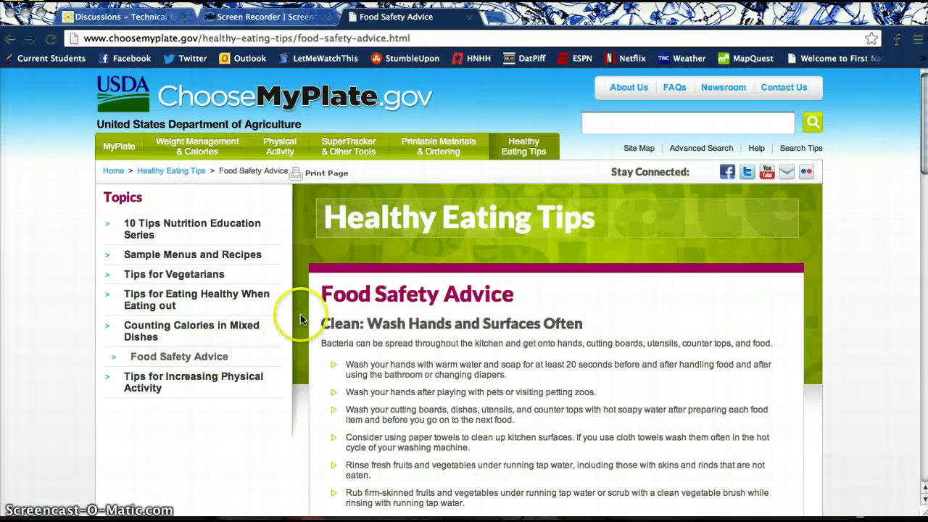
Read through the Food Safety Advice page's cleaning, separating, cooking and chilling guidelines, including the advice on keeping lunches cold or hot.
scroll(315, 313, "down", 2)
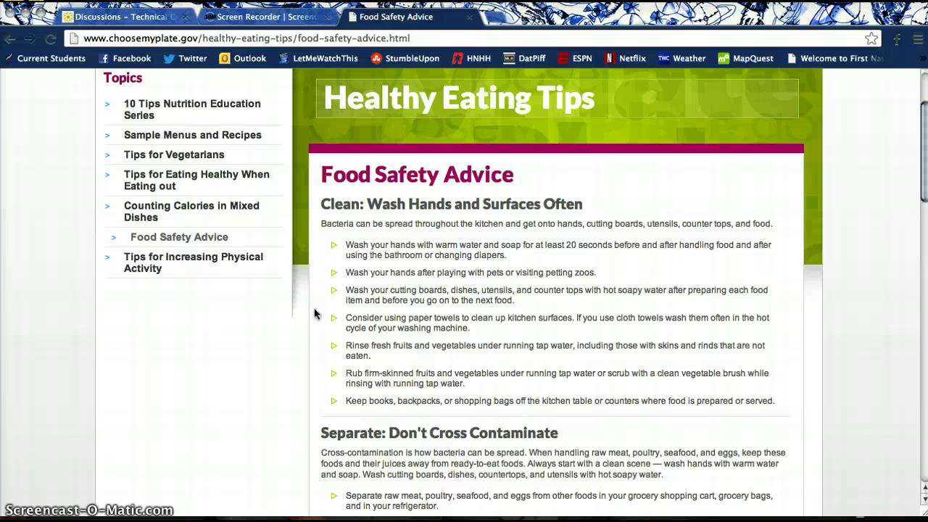
scroll(315, 313, "down", 5)
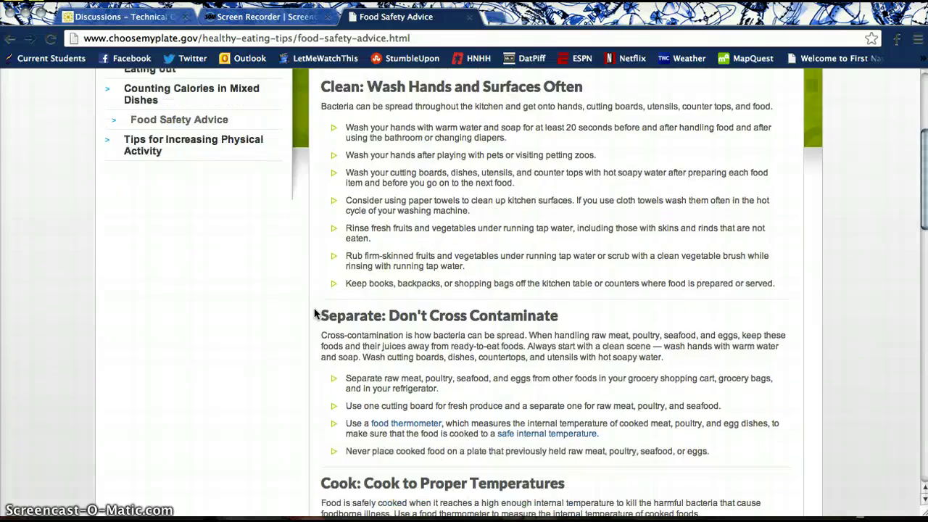
scroll(315, 313, "down", 5)
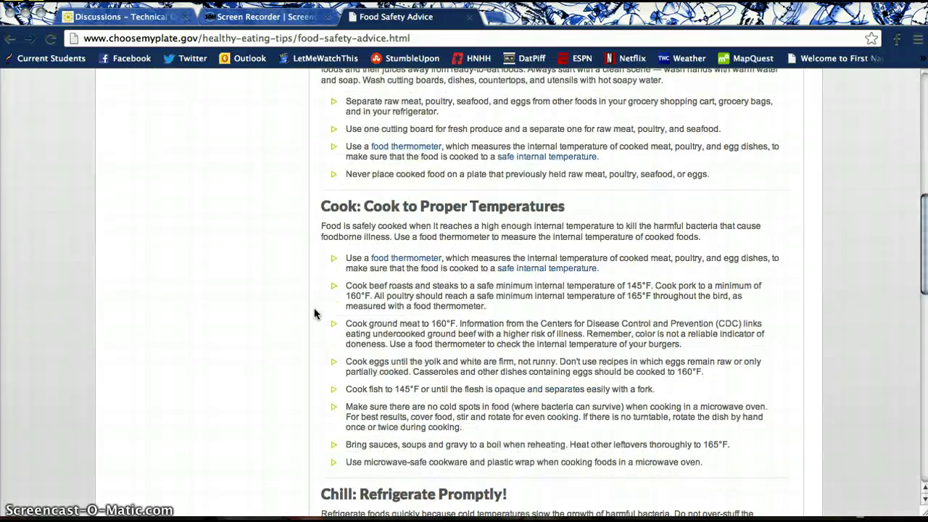
scroll(315, 313, "down", 5)
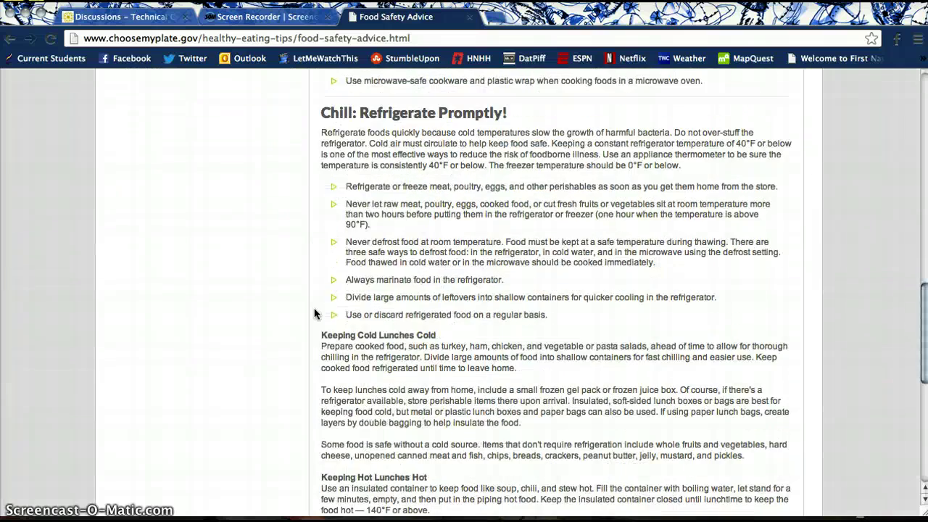
scroll(315, 313, "down", 3)
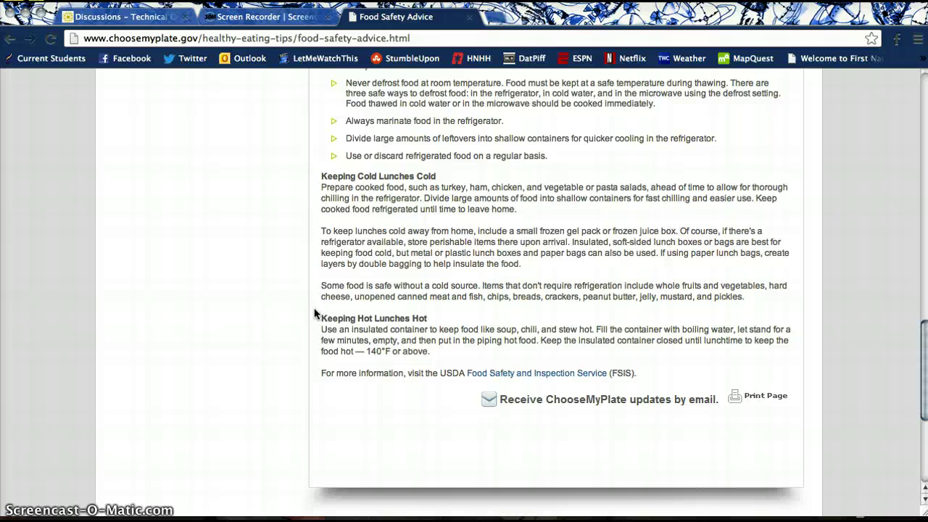
scroll(315, 313, "up", 5)
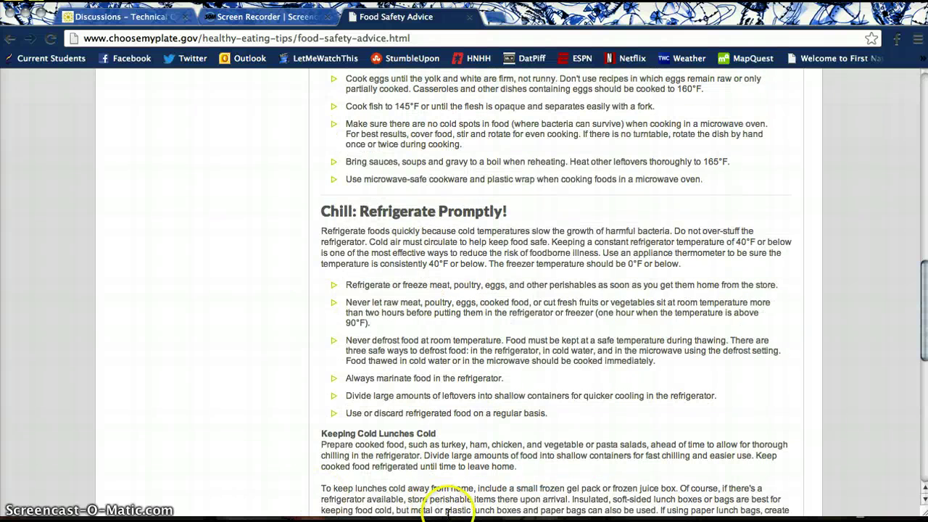
Switch from the browser to the slide show presentation and advance to the Physical Activity slide.
left_click(447, 516)
key("Right")
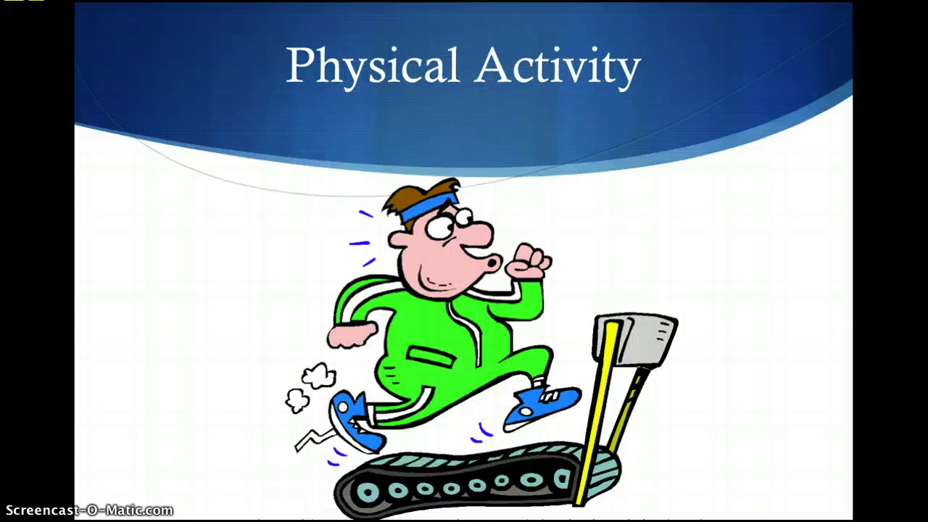